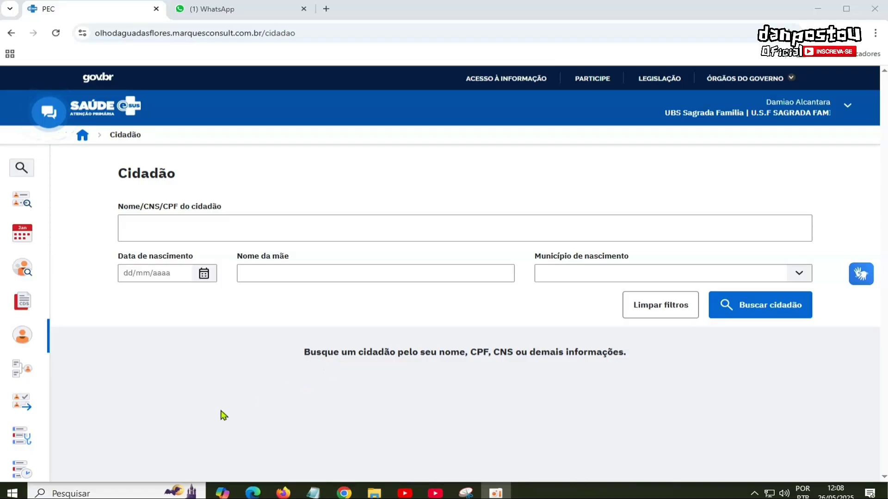
Open the Território follow-up under Acompanhamentos and expand the third street listed in Microárea 03.
left_click(74, 201)
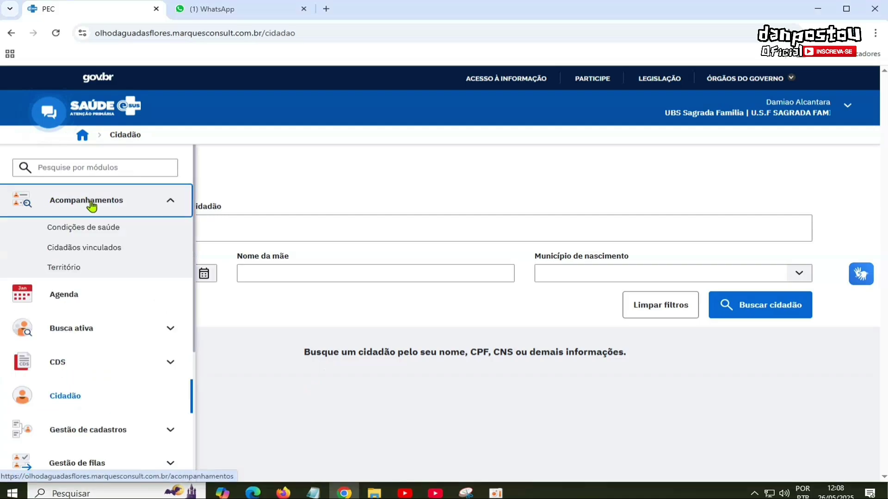
left_click(73, 269)
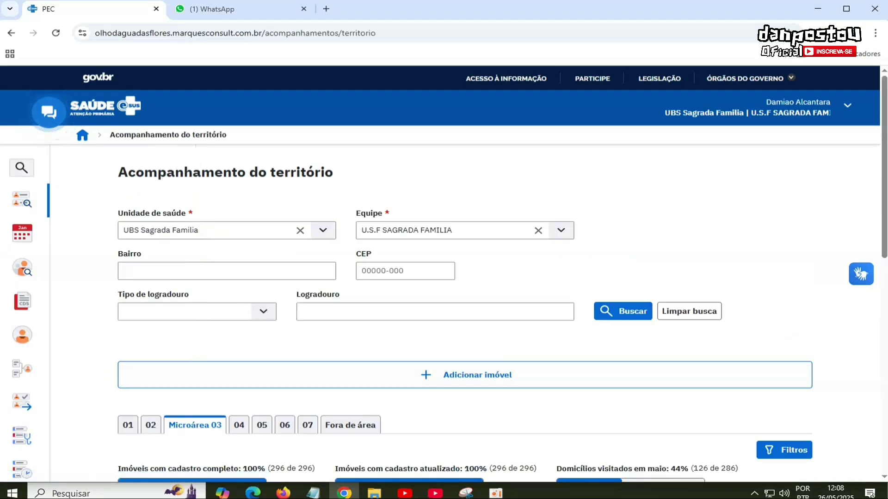
scroll(424, 244, "down", 8)
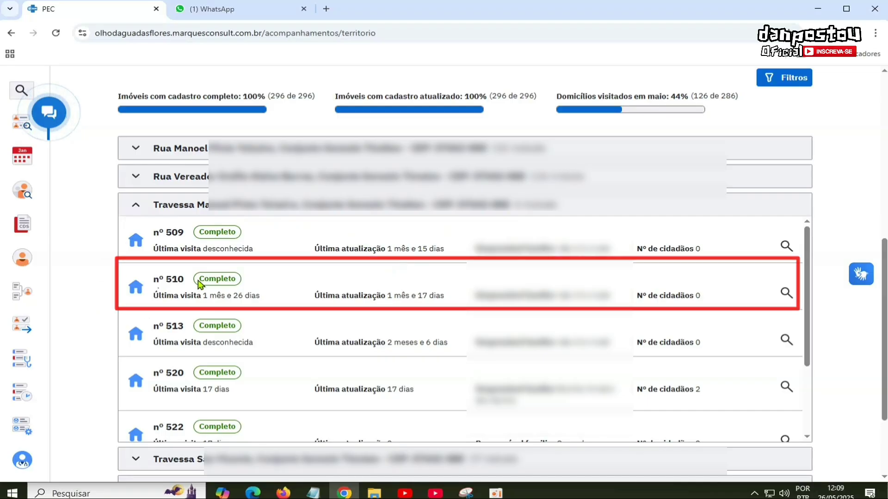
Find the second property in the expanded street and open its details.
double_click(175, 280)
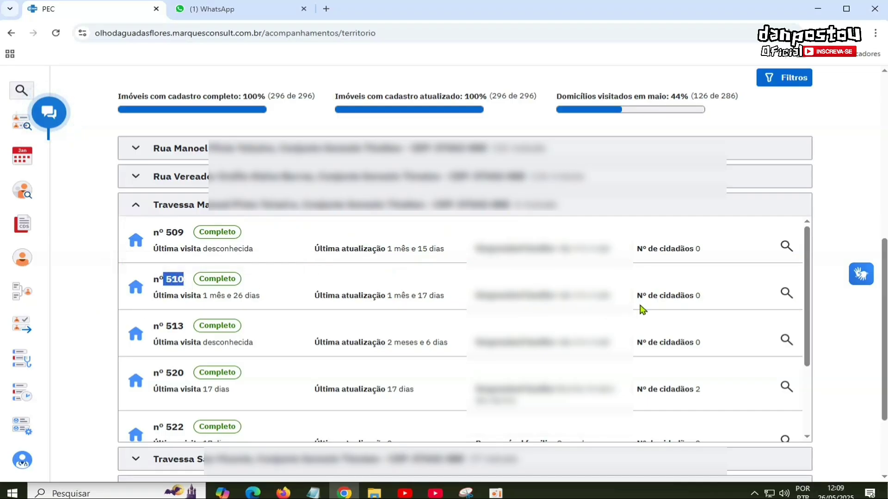
left_click_drag(638, 297, 707, 299)
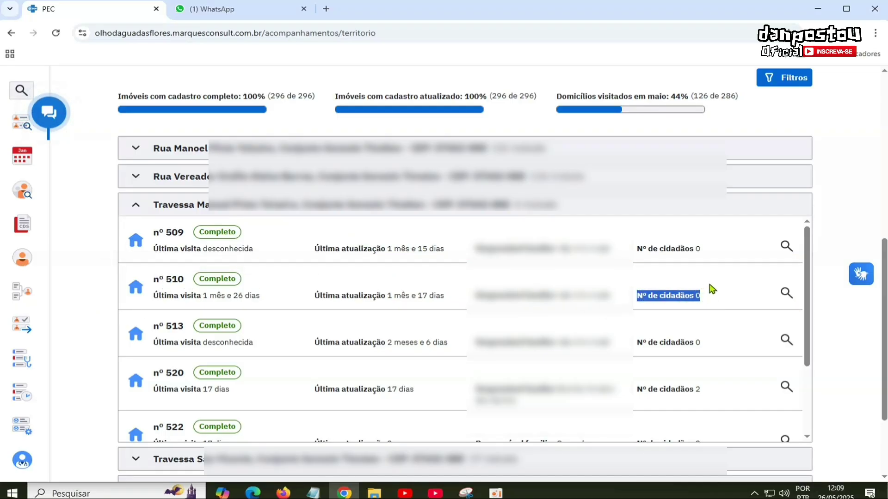
left_click(787, 295)
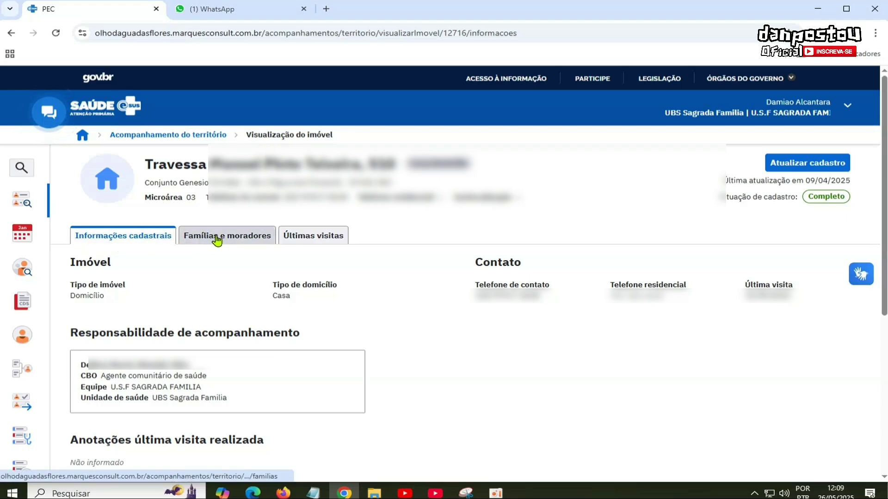
Check the property's Famílias e moradores information and its Últimas visitas list.
left_click(236, 240)
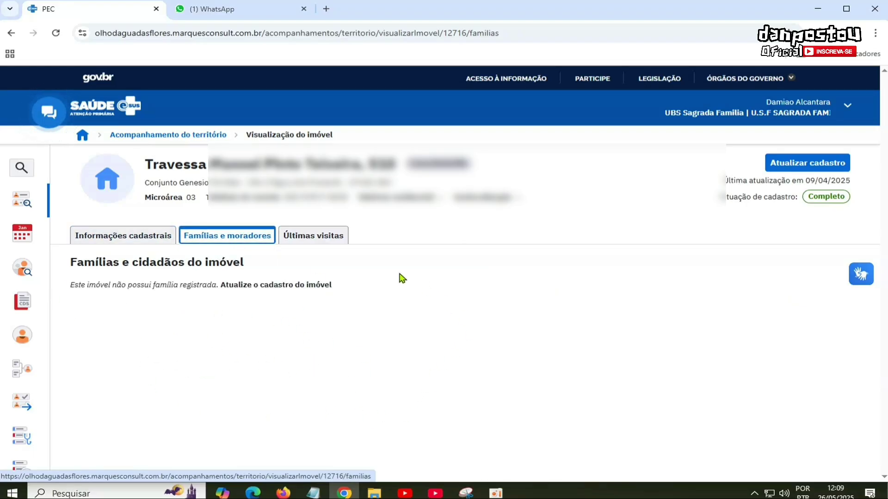
left_click(320, 238)
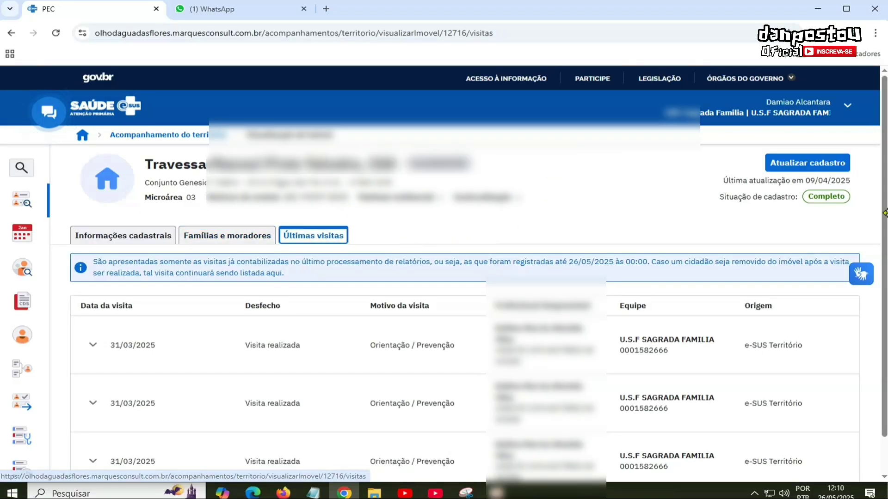
scroll(444, 277, "down", 1)
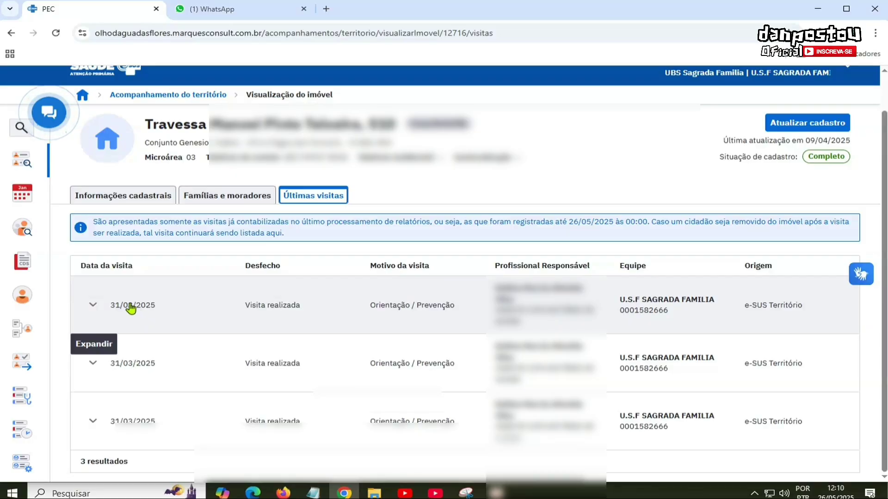
Expand the first visit in the list and examine the visited citizen's name, age and identification data.
left_click(132, 308)
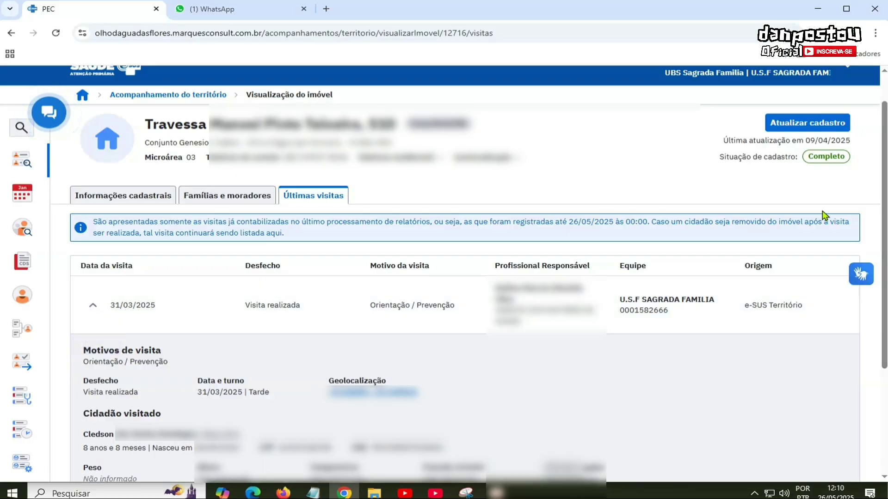
scroll(879, 263, "down", 1)
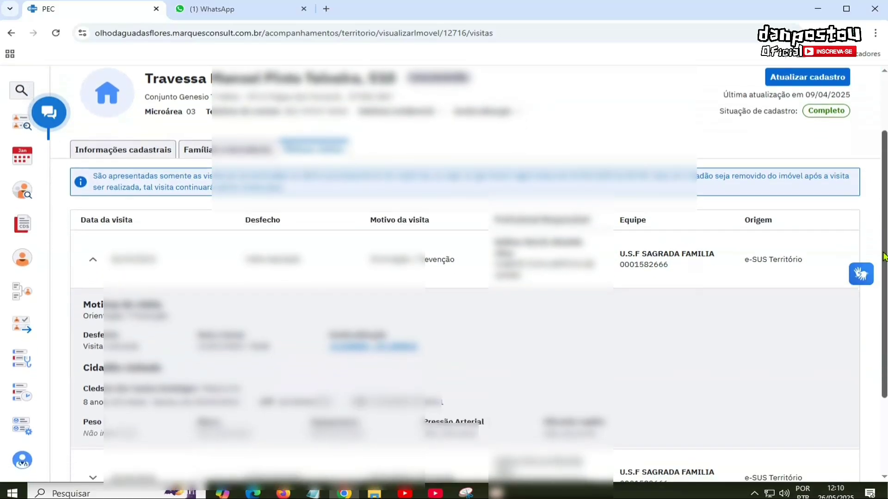
scroll(883, 256, "down", 1)
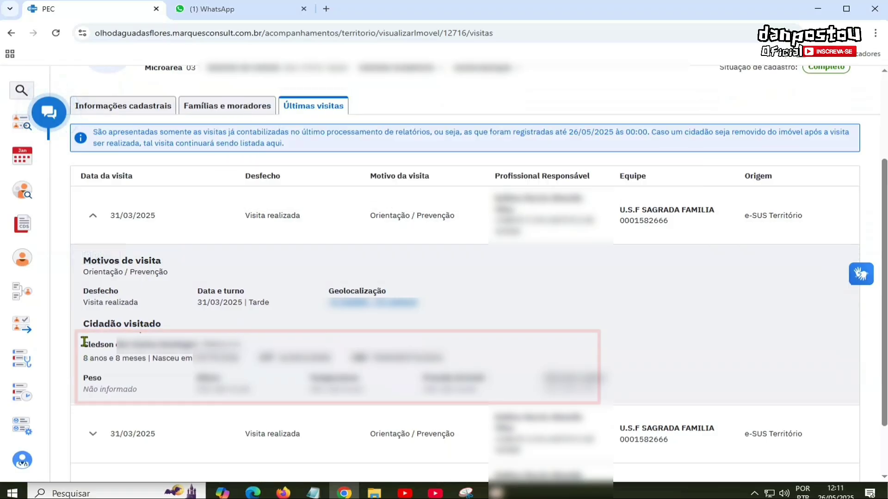
left_click_drag(84, 342, 194, 343)
left_click(108, 357)
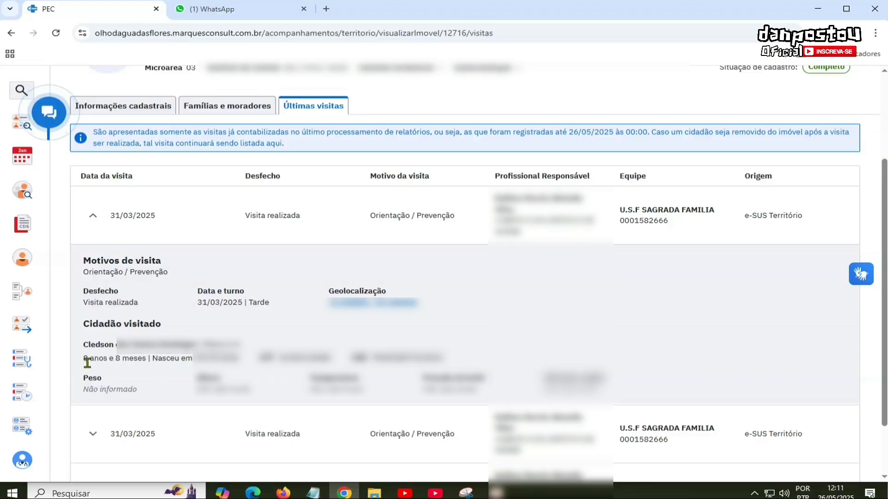
left_click_drag(261, 360, 329, 358)
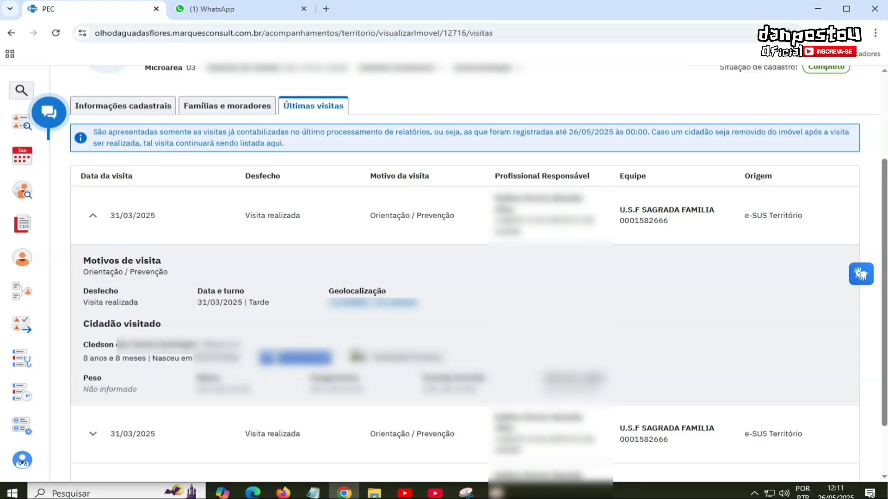
left_click_drag(458, 361, 79, 361)
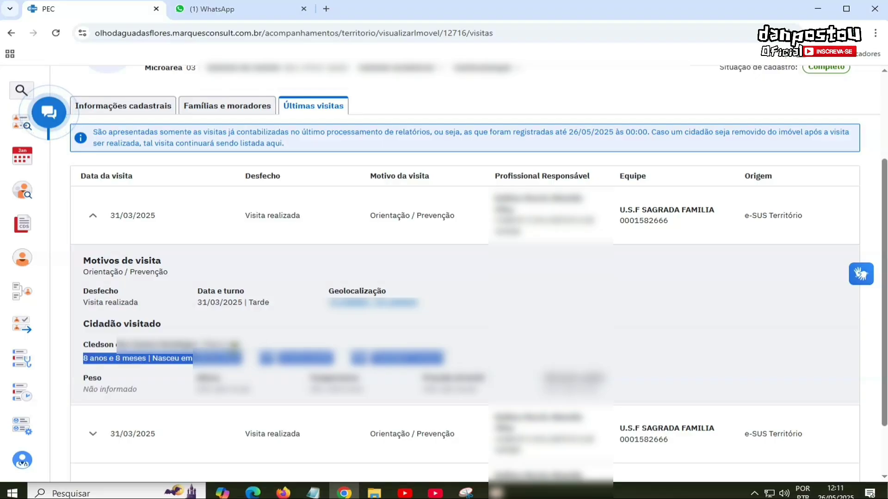
left_click(108, 345)
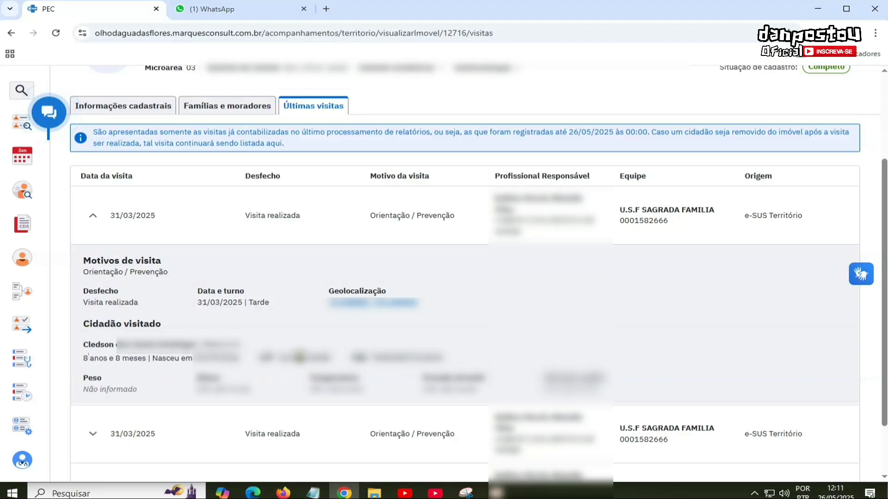
Copy the visited citizen's identification data from the first visit and collapse that visit's details.
left_click_drag(84, 324, 192, 368)
right_click(157, 351)
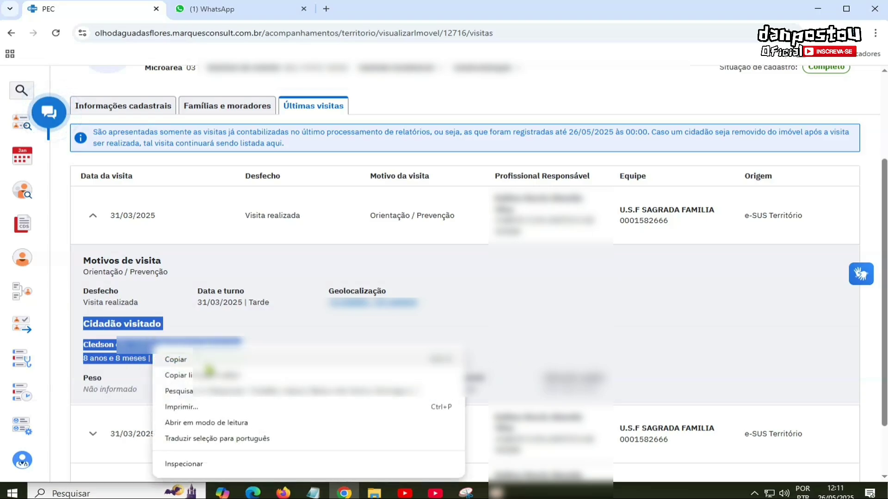
left_click(200, 360)
mouse_move(313, 491)
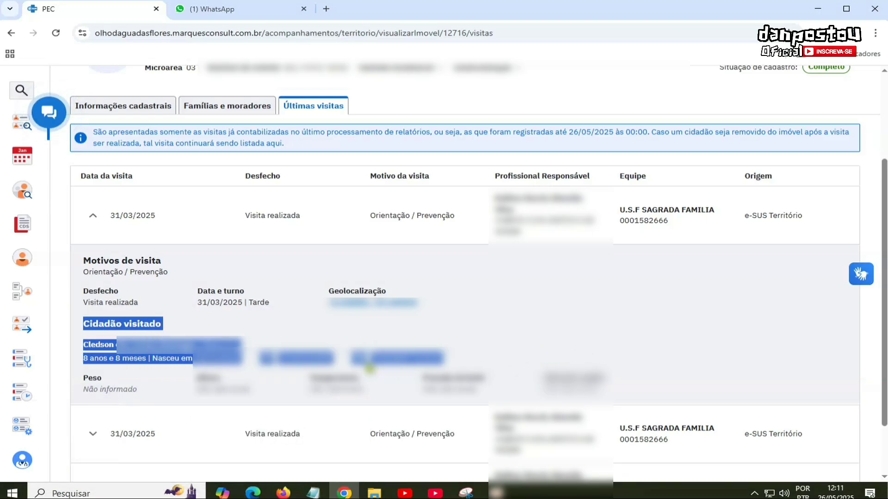
left_click(467, 269)
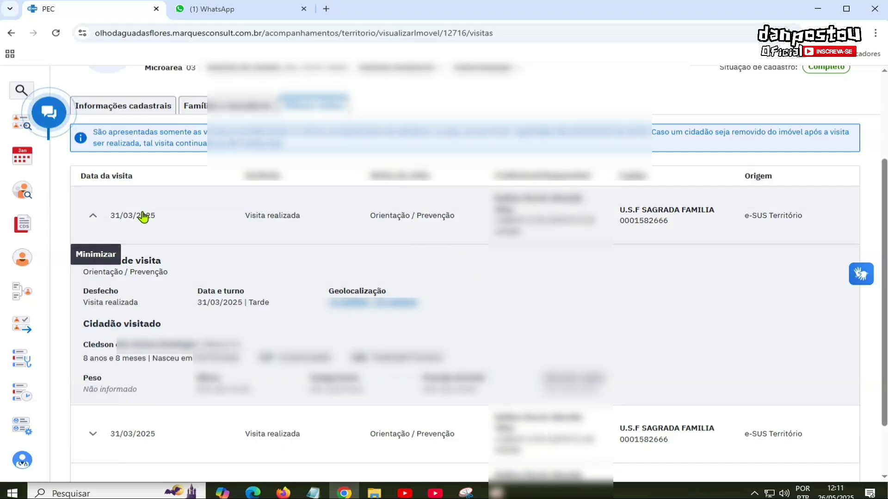
left_click(143, 216)
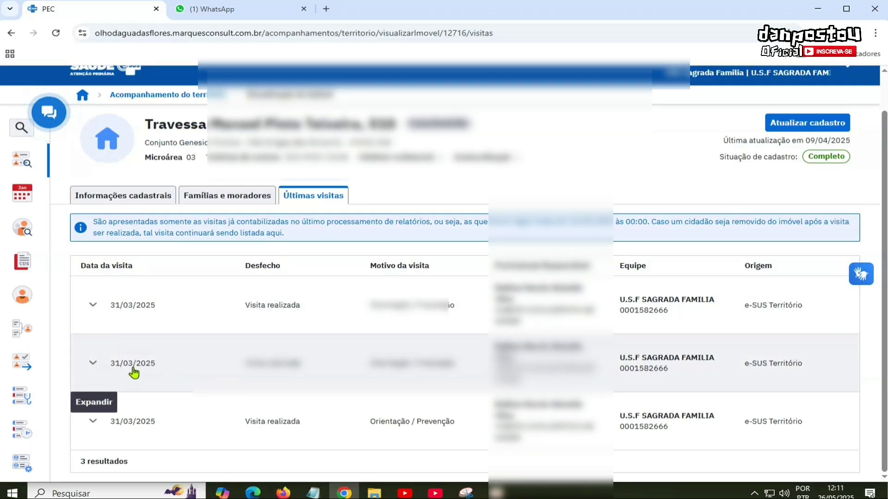
Expand the second visit, examine the visited citizen's identification data, and collapse the visit's details.
left_click(138, 368)
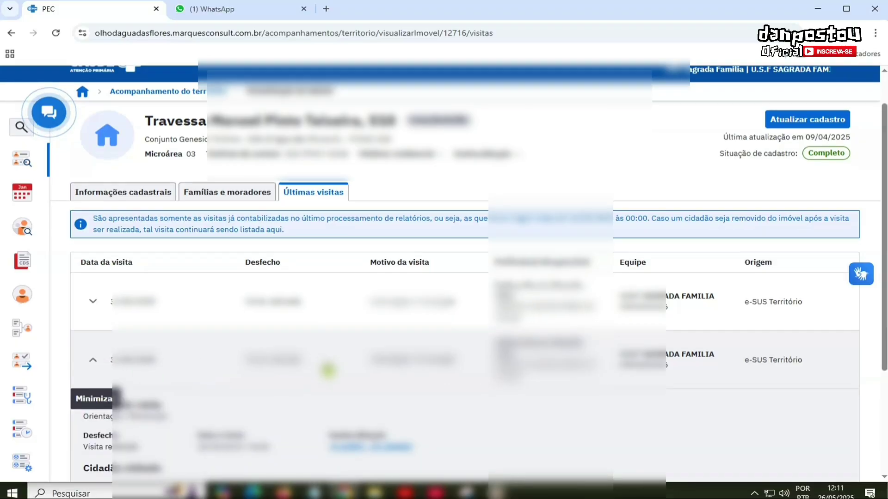
scroll(328, 277, "down", 3)
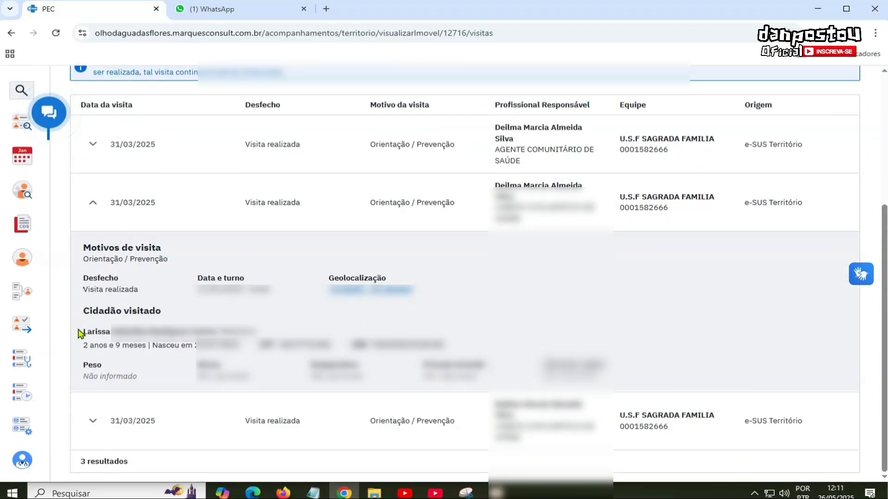
left_click_drag(82, 332, 262, 344)
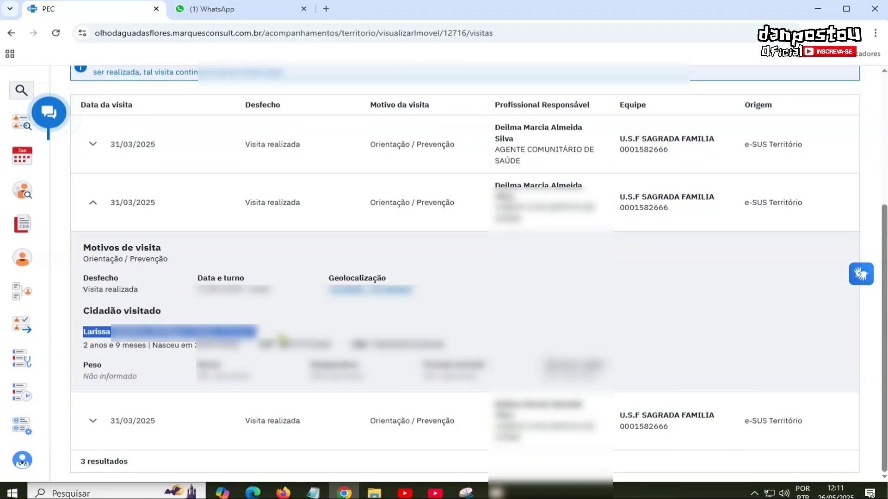
left_click(284, 342)
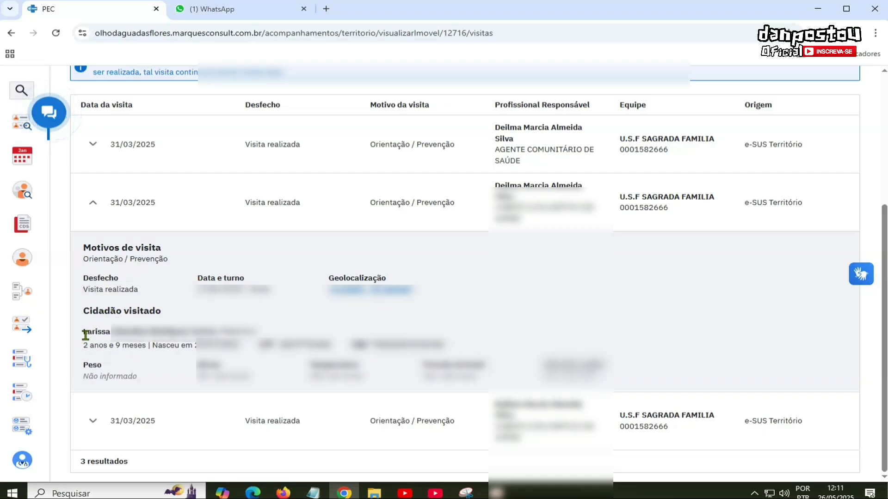
left_click_drag(86, 335, 473, 359)
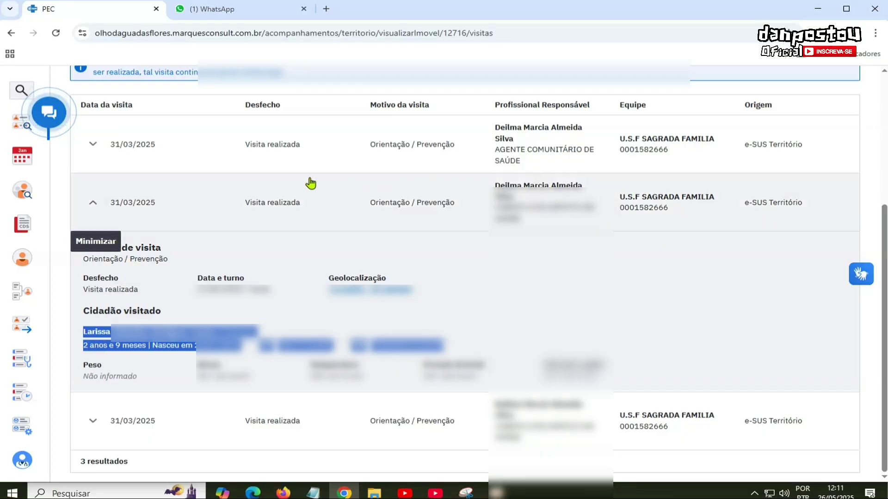
left_click(182, 202)
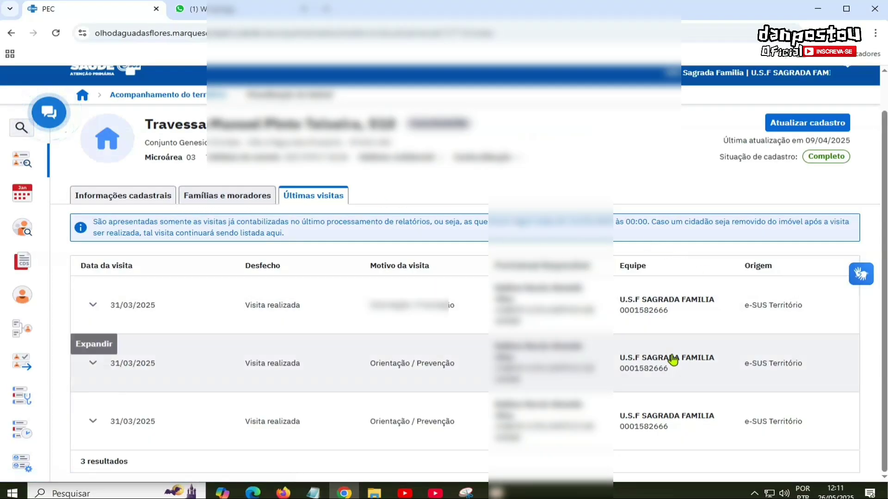
Expand the third visit, examine the visited citizen's identification data, and collapse the visit's details.
left_click(163, 423)
scroll(354, 393, "down", 3)
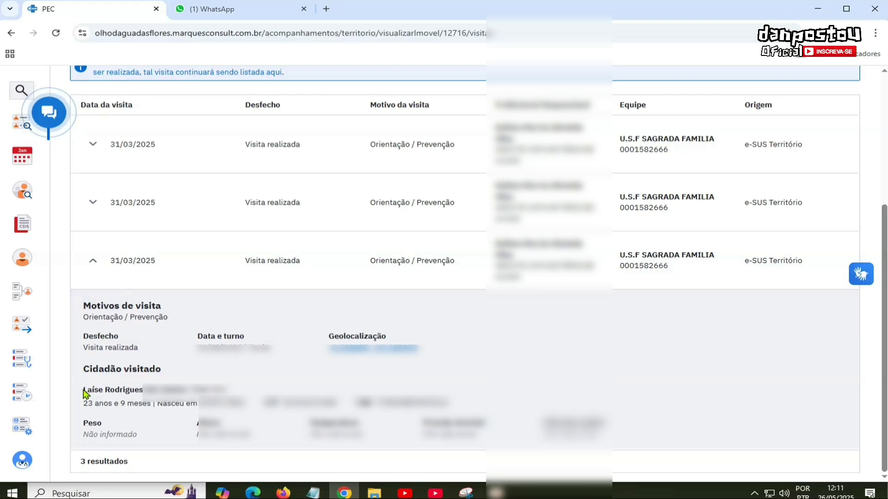
left_click_drag(86, 390, 453, 409)
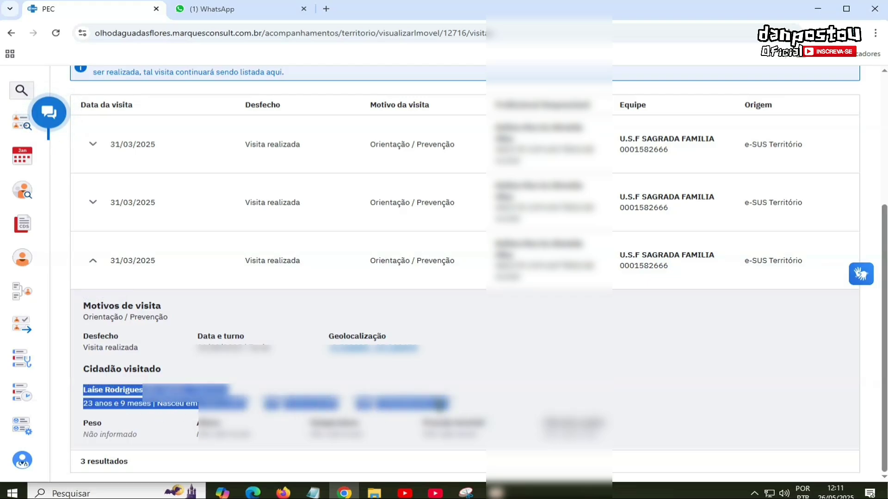
left_click(513, 404)
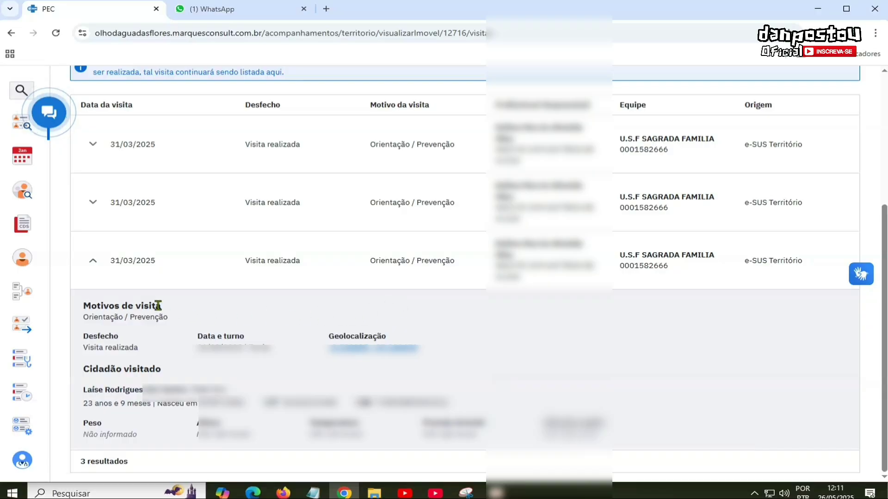
left_click(93, 261)
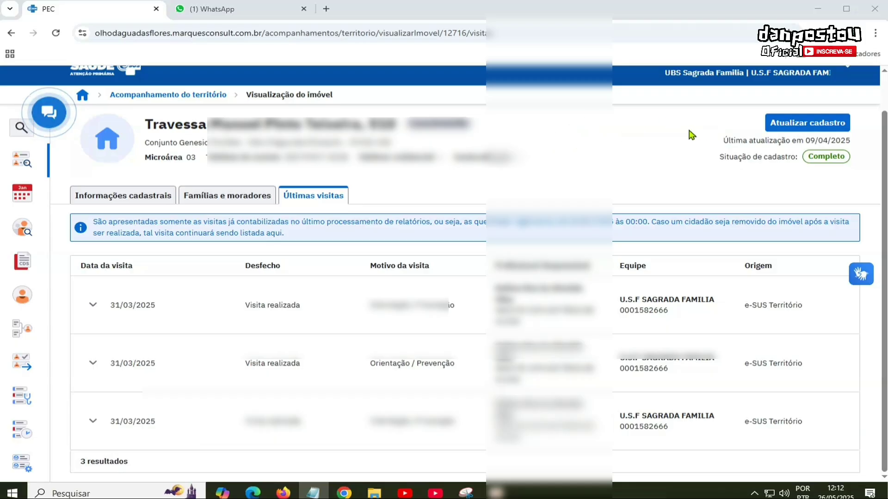
Open the property's registration for updating and go to its Famílias section.
left_click(808, 124)
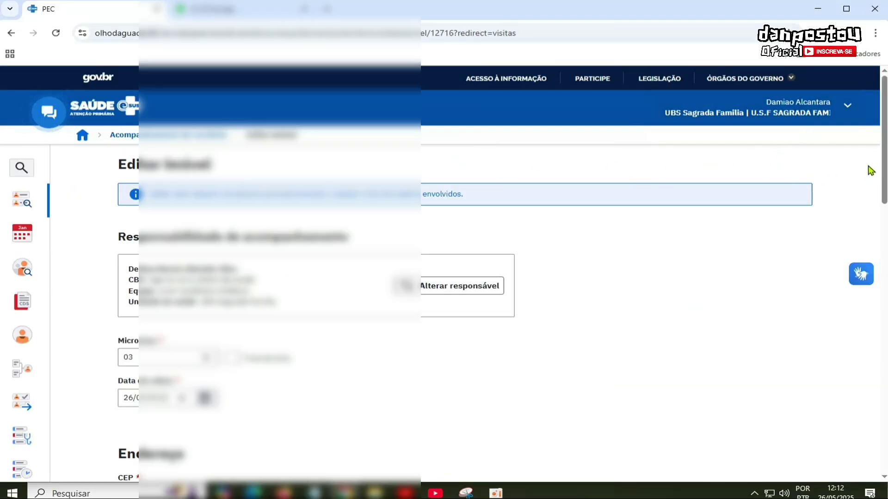
scroll(581, 273, "down", 15)
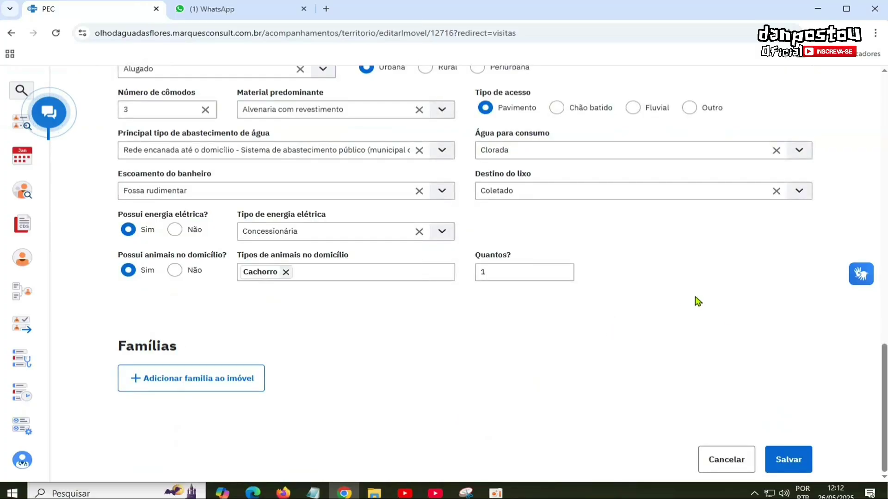
left_click(191, 388)
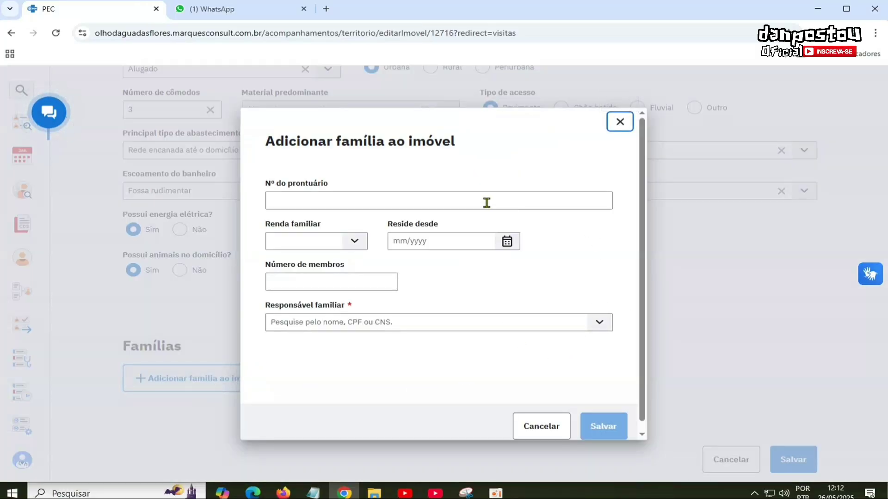
left_click(266, 204)
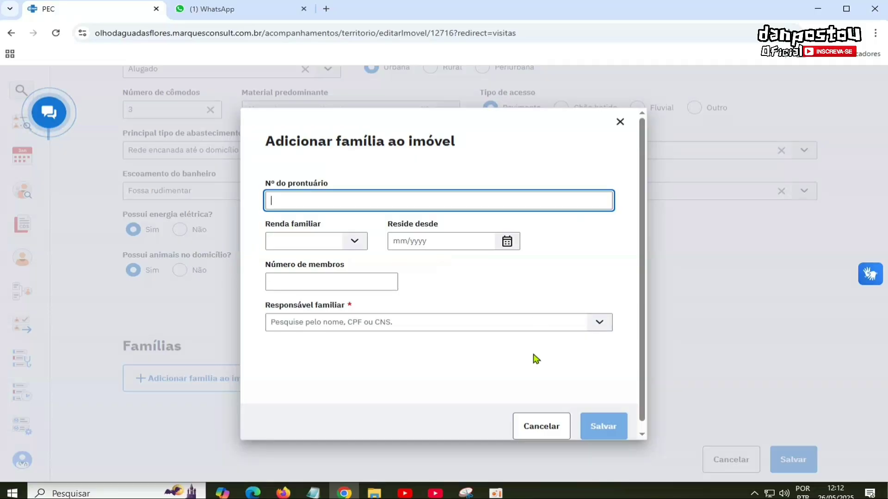
left_click(542, 427)
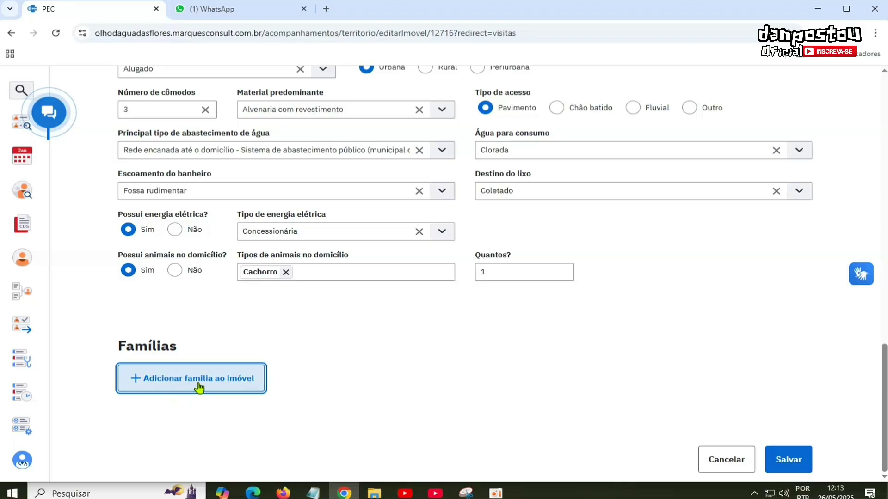
Start adding a family to the property and set its Renda familiar to 1/4 salário mínimo, leaving Nº do prontuário blank.
left_click(162, 381)
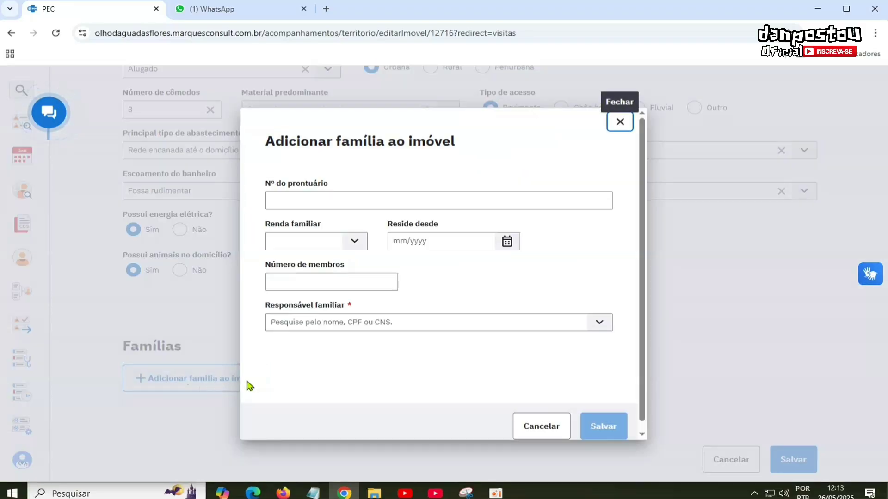
left_click(278, 200)
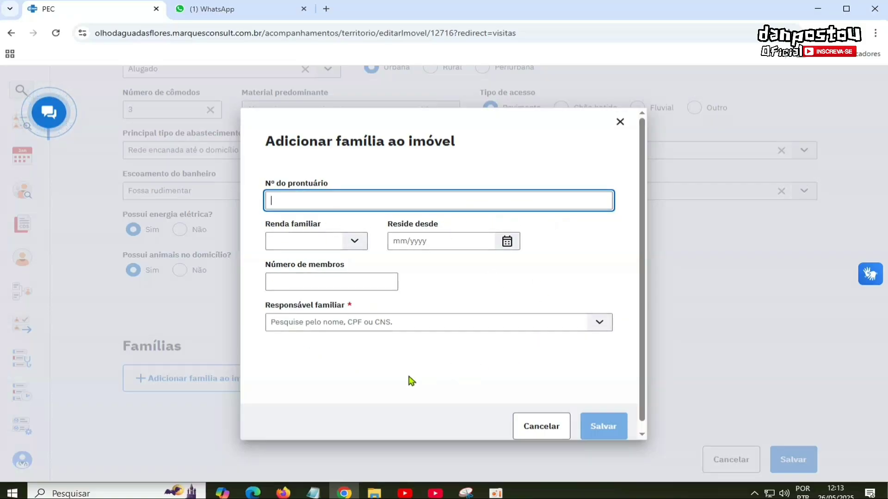
left_click(589, 287)
left_click(355, 241)
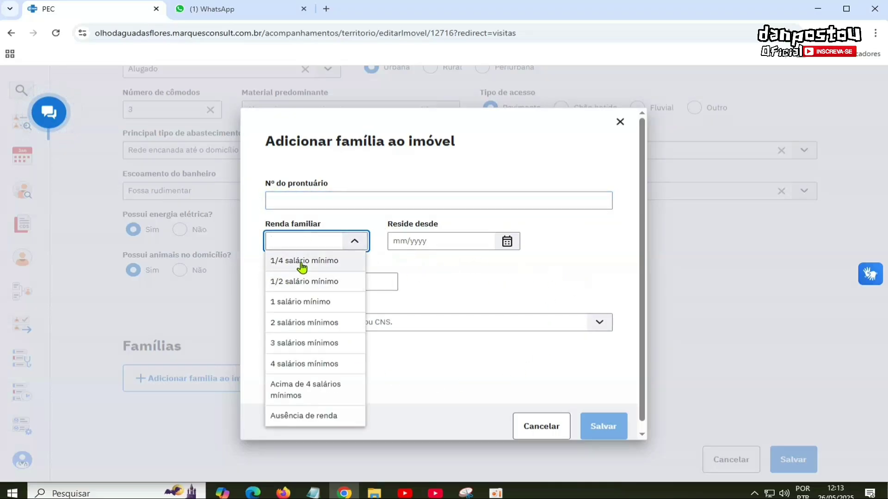
left_click(301, 262)
Set the family's Reside desde date to 01/2022.
left_click(511, 244)
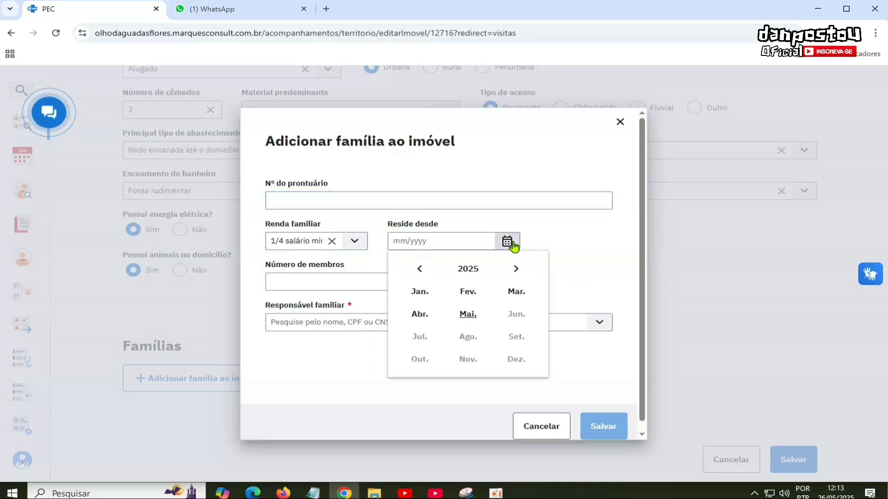
left_click(418, 271)
left_click(418, 270)
left_click(418, 272)
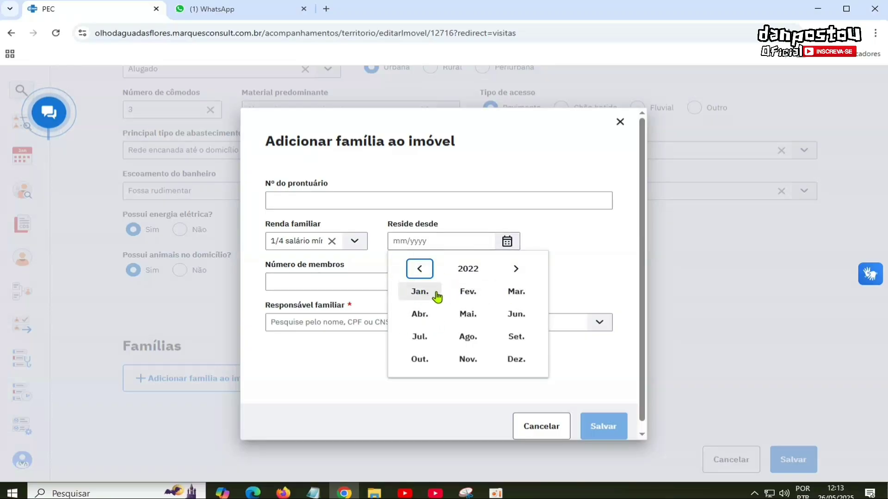
left_click(421, 299)
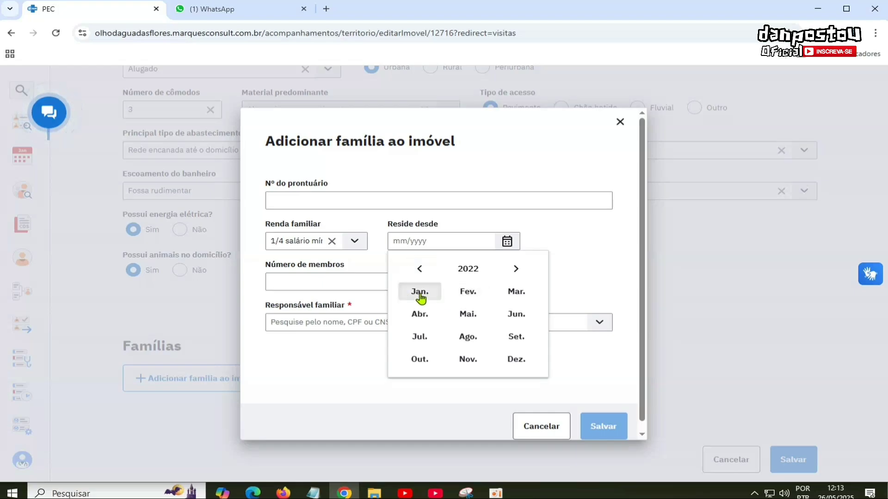
Set the family's Número de membros to 04.
left_click(308, 288)
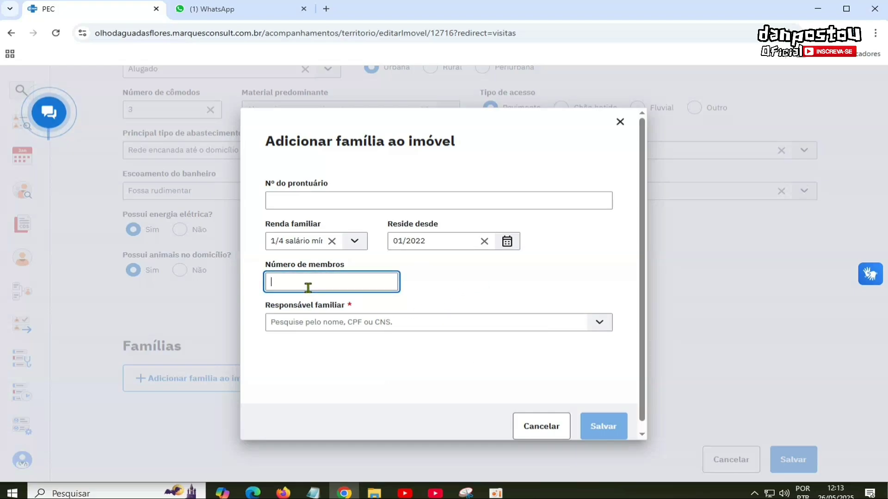
type("04")
left_click(479, 293)
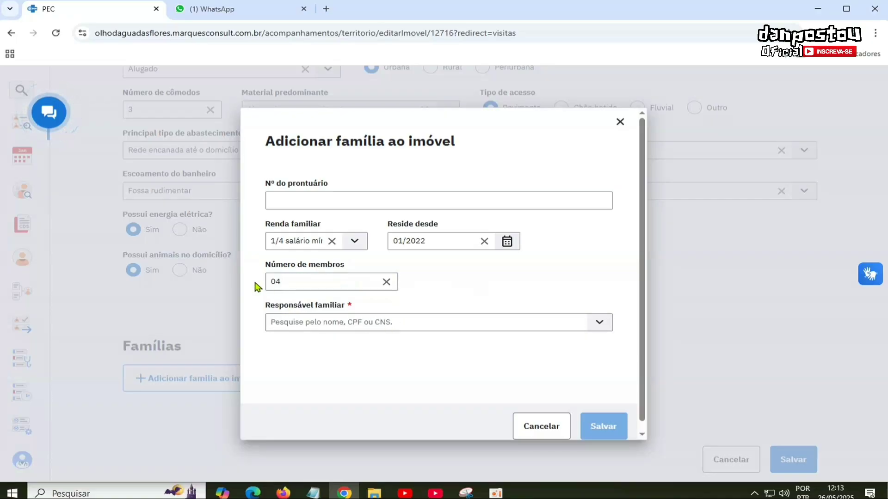
double_click(282, 282)
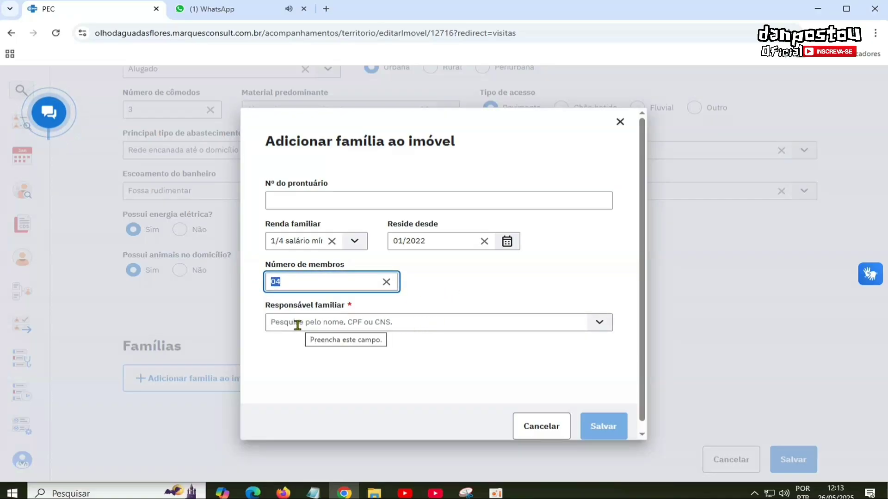
Find the Responsável familiar with the copied identification number, select that citizen, and save the new family.
left_click(392, 328)
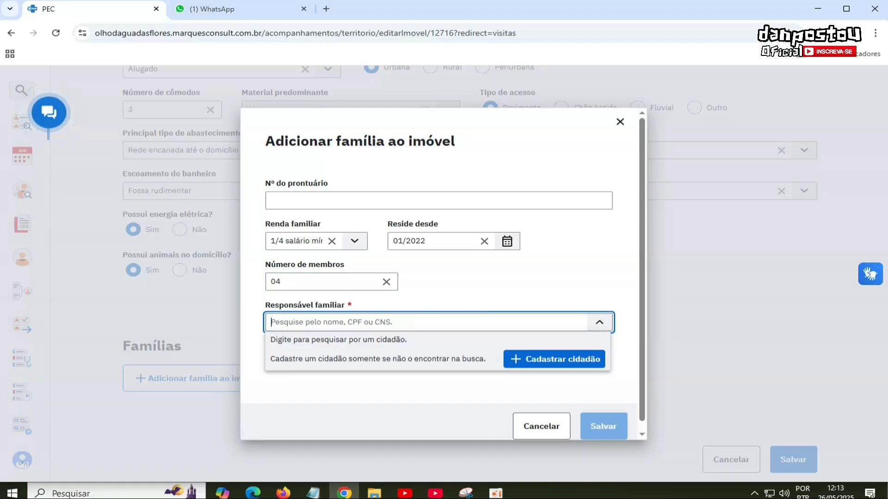
key("ctrl+v")
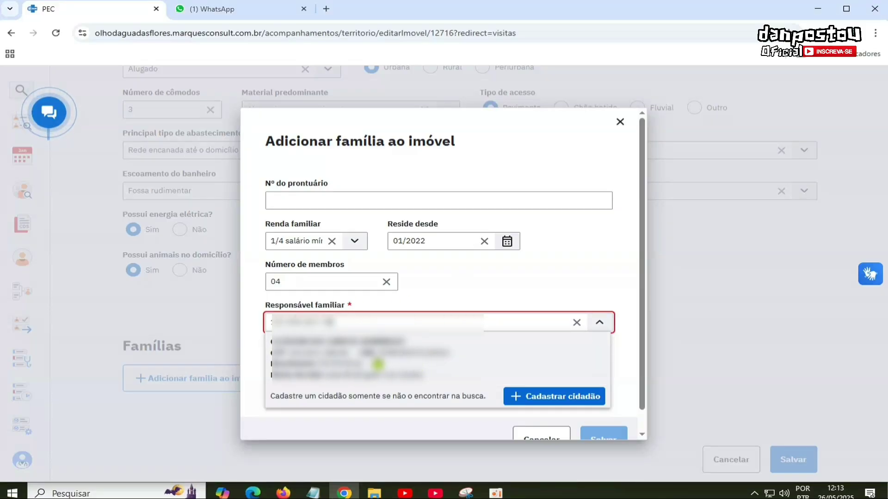
left_click(378, 365)
left_click(603, 427)
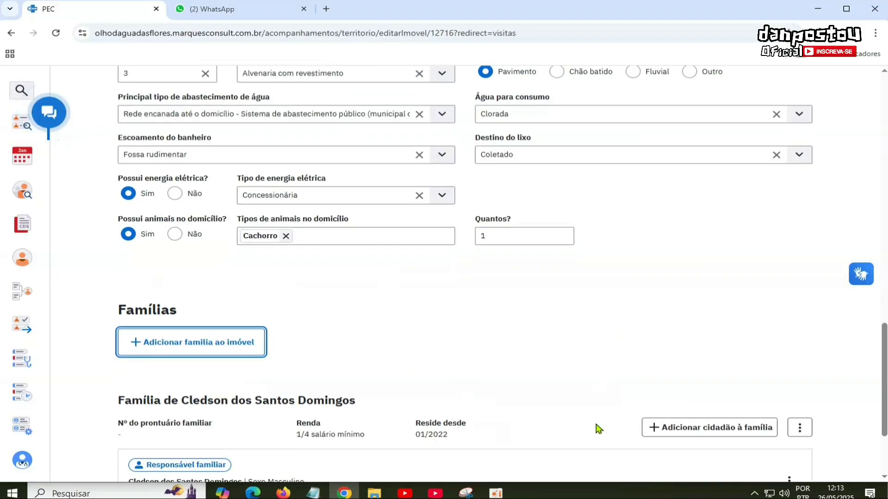
Add the second member to the family by searching for the citizen's identification data, and save.
scroll(596, 425, "down", 3)
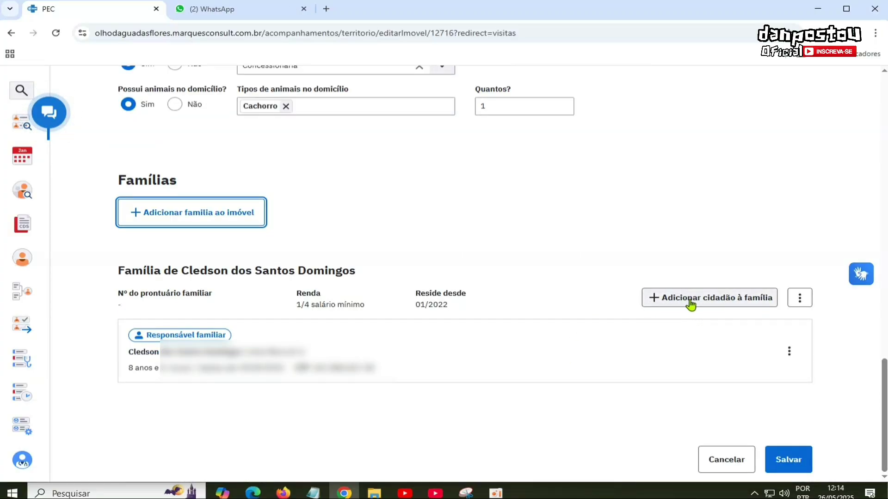
left_click(733, 299)
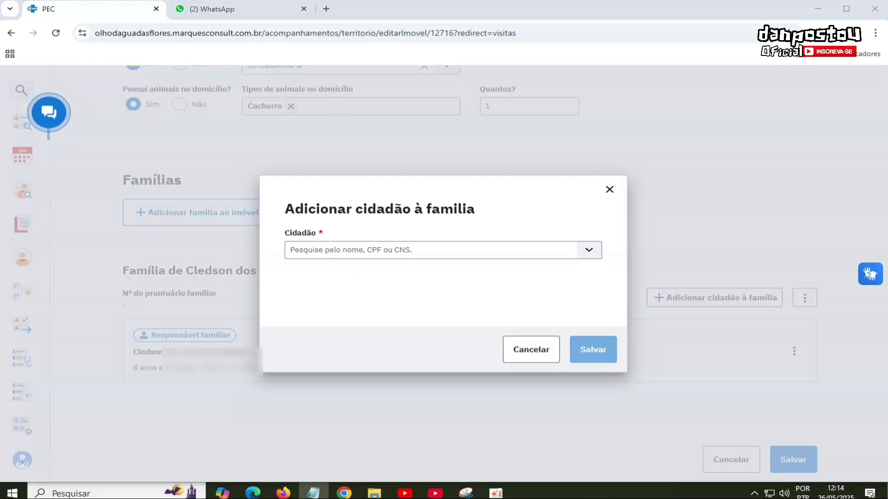
left_click(361, 254)
left_click(342, 269)
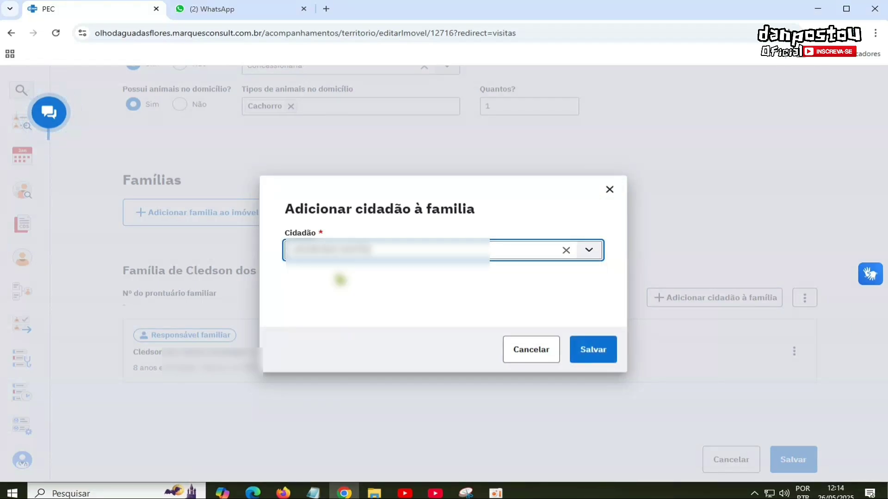
left_click(593, 350)
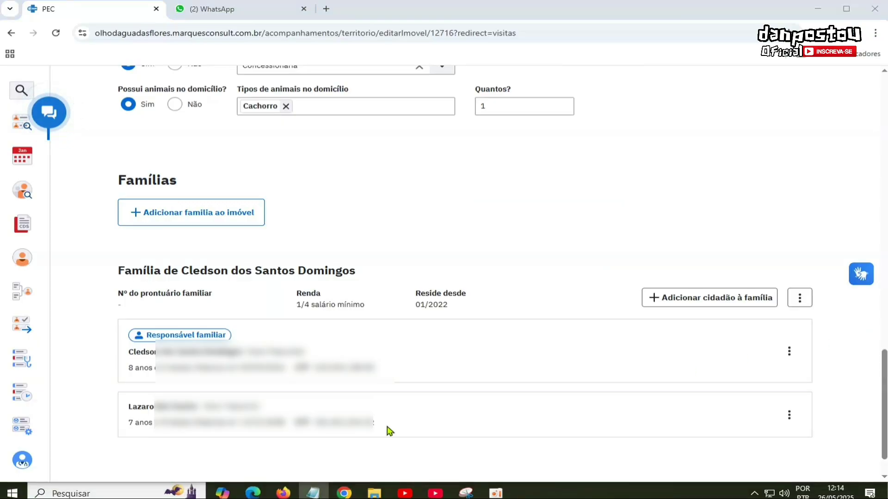
Add the third member to the family by searching for the citizen's identification data, and save.
left_click(713, 298)
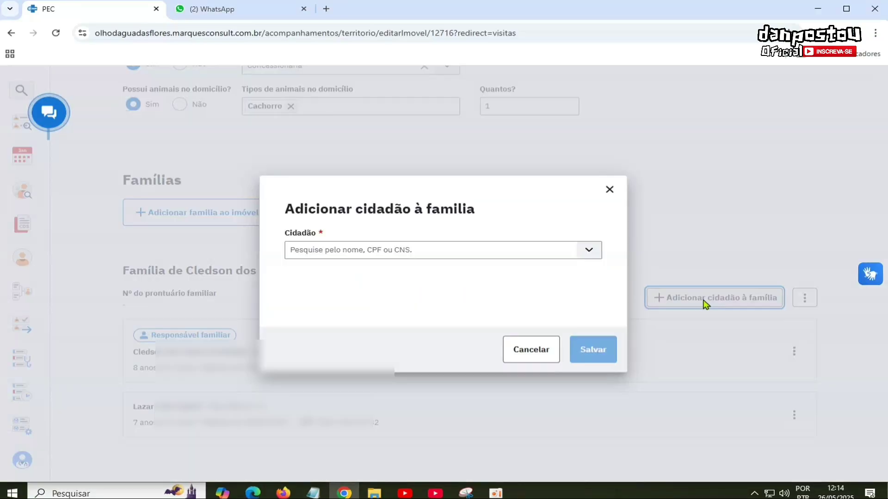
left_click(340, 252)
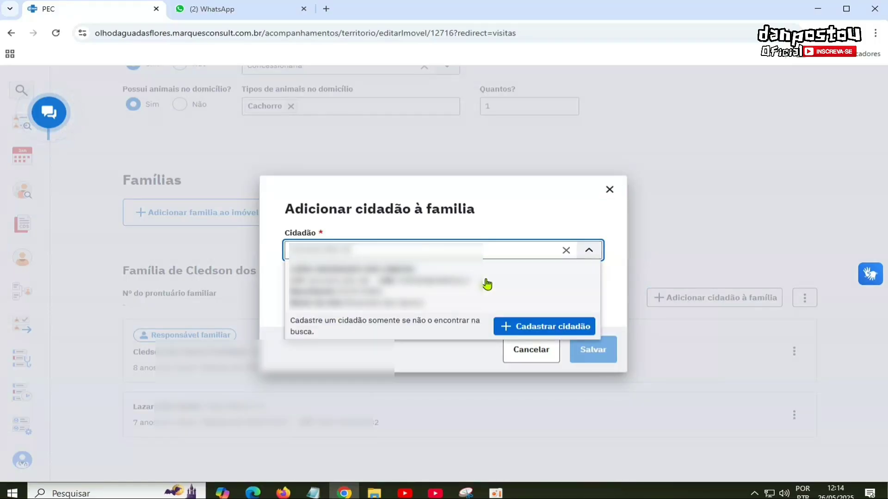
left_click(414, 284)
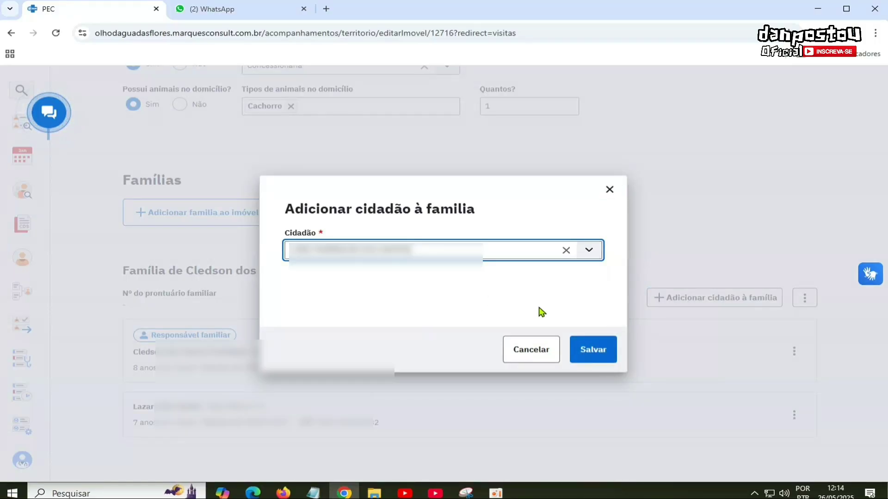
left_click(593, 354)
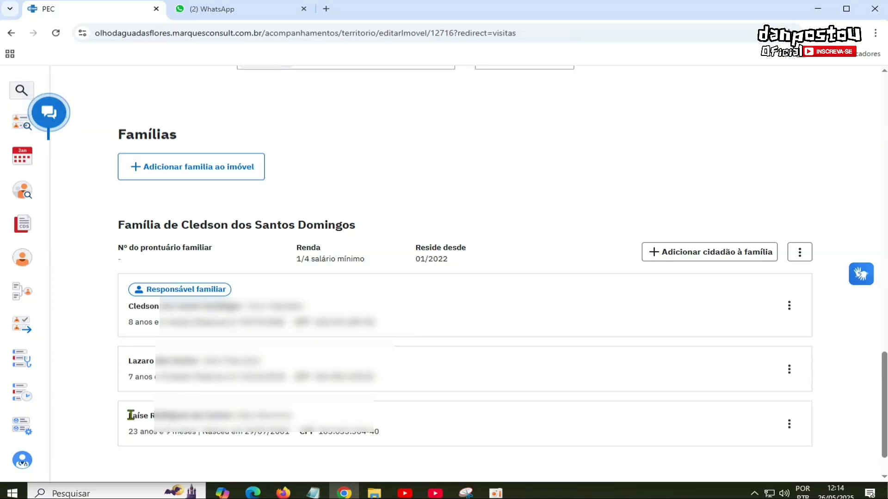
left_click_drag(130, 415, 228, 416)
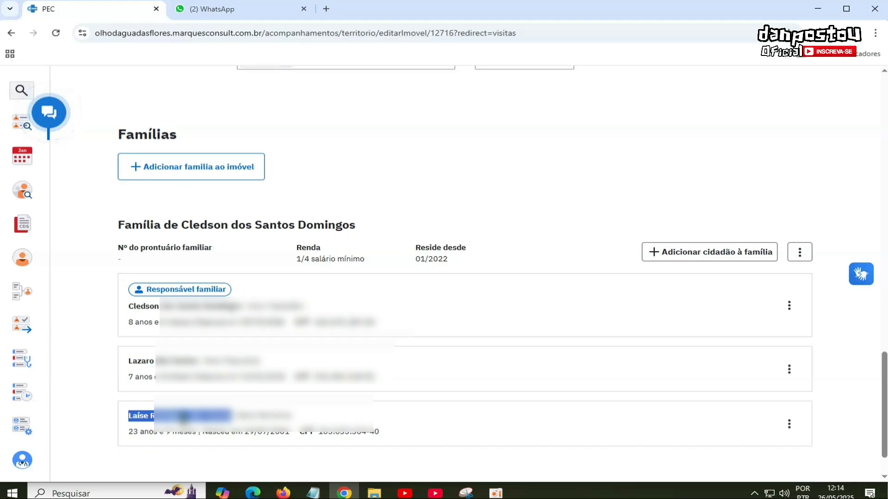
left_click(129, 423)
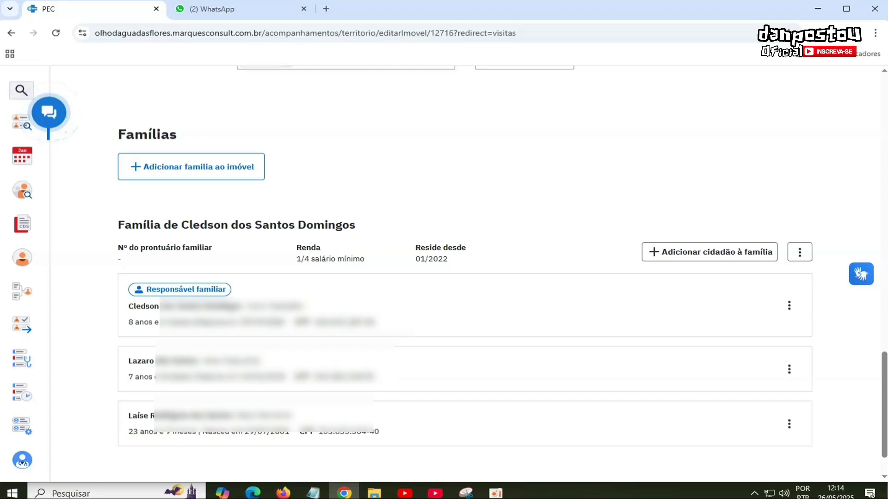
Add the fourth member to the family by searching for the citizen's identification data, and save.
key("alt+Tab")
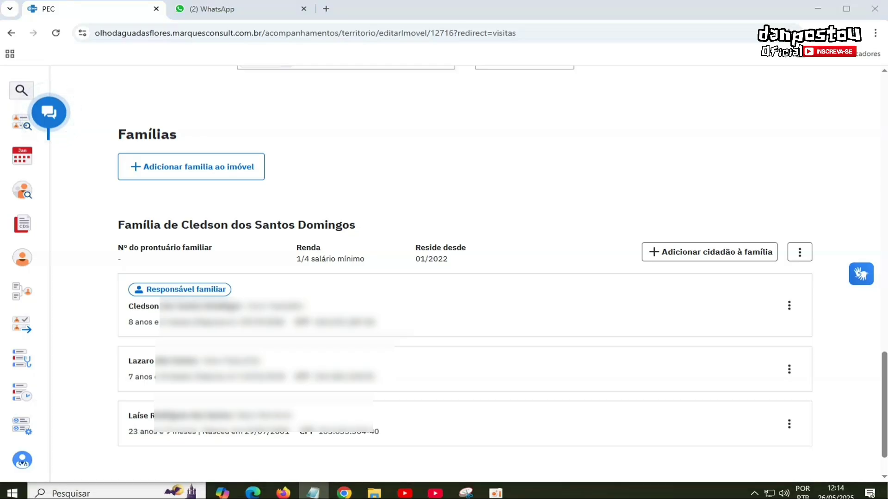
left_click(695, 263)
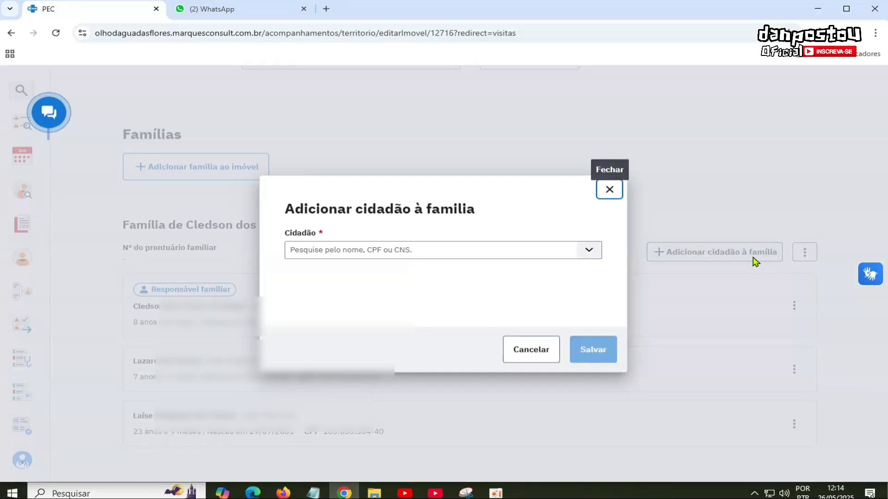
left_click(437, 250)
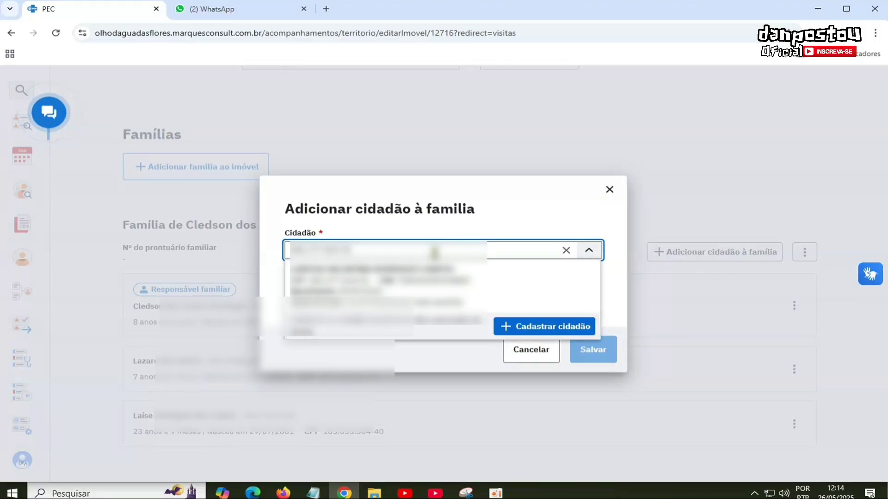
left_click(393, 289)
left_click(593, 350)
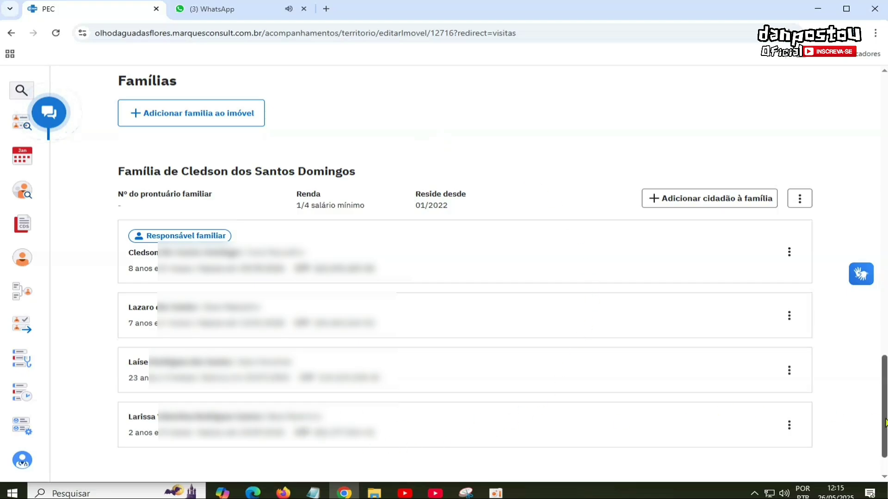
Open the citizen record of the family's Responsável familiar for updating.
scroll(885, 420, "down", 1)
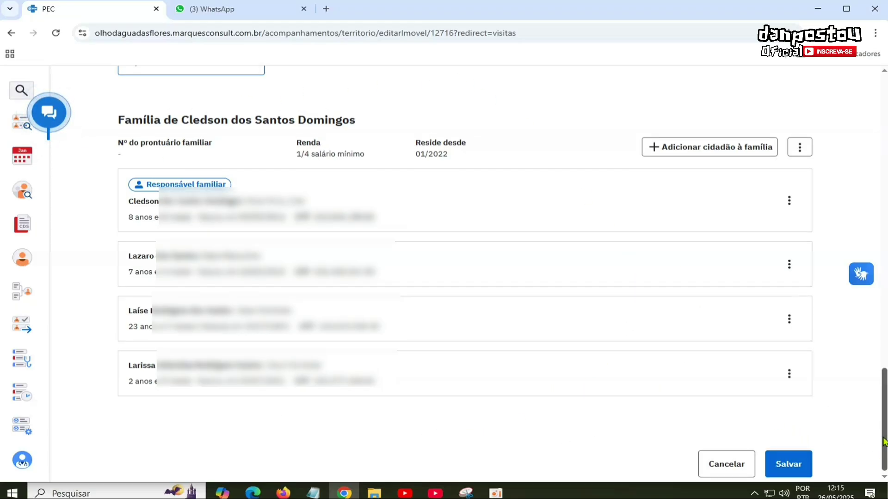
scroll(884, 416, "up", 1)
scroll(884, 369, "down", 1)
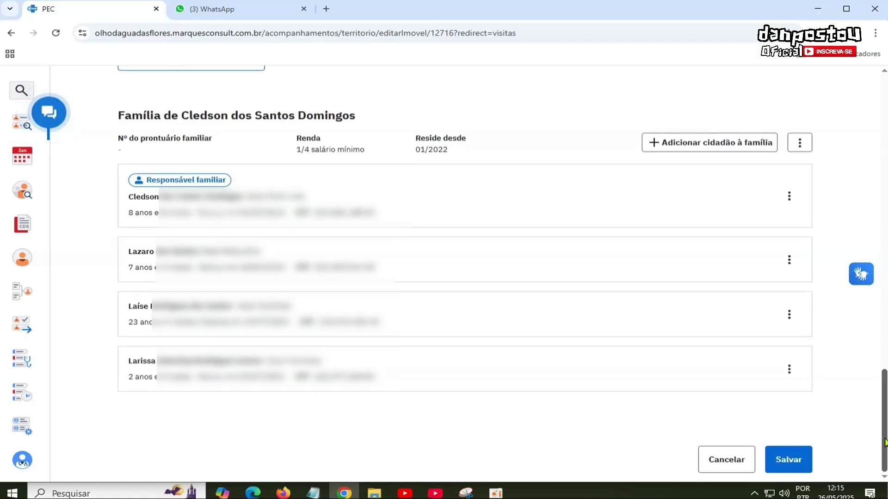
left_click(789, 198)
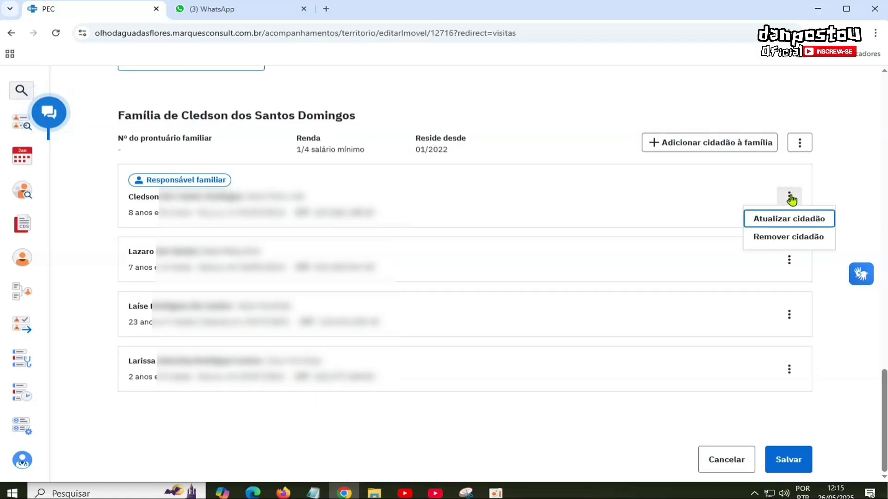
left_click(775, 221)
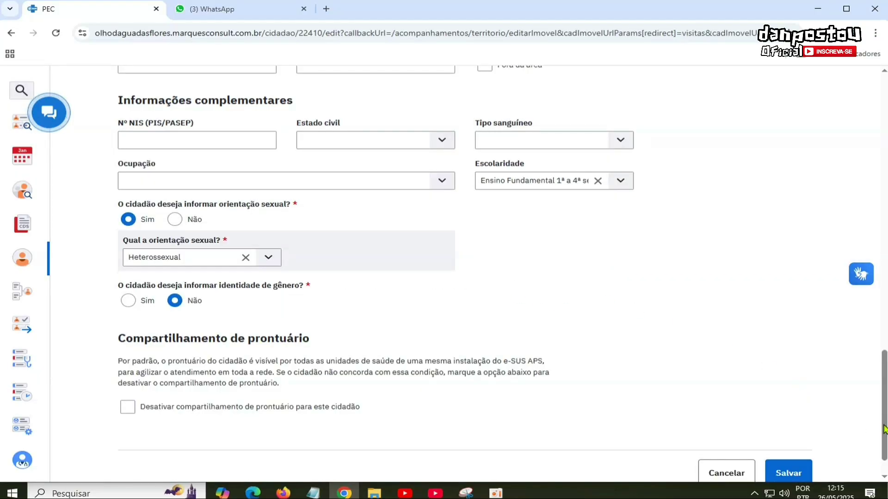
Re-enter the current postal code in the Residência section of the citizen record and search for its address data.
left_click_drag(885, 430, 849, 271)
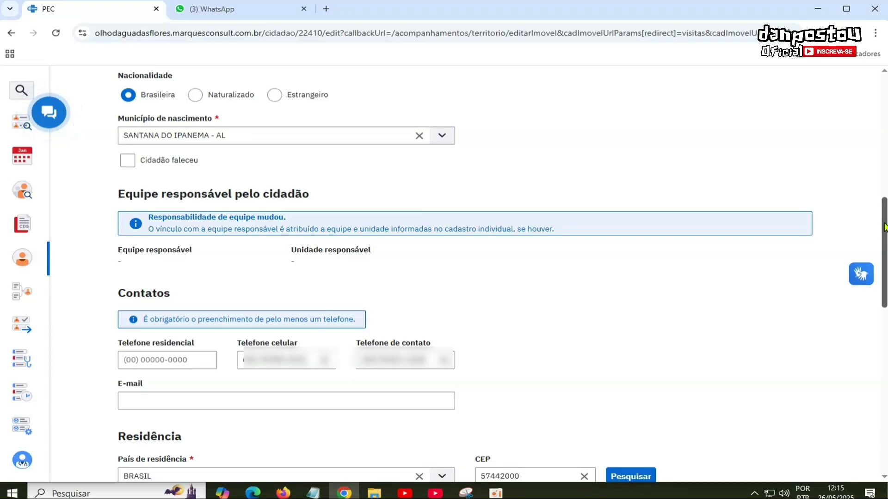
scroll(884, 227, "down", 5)
scroll(785, 190, "up", 1)
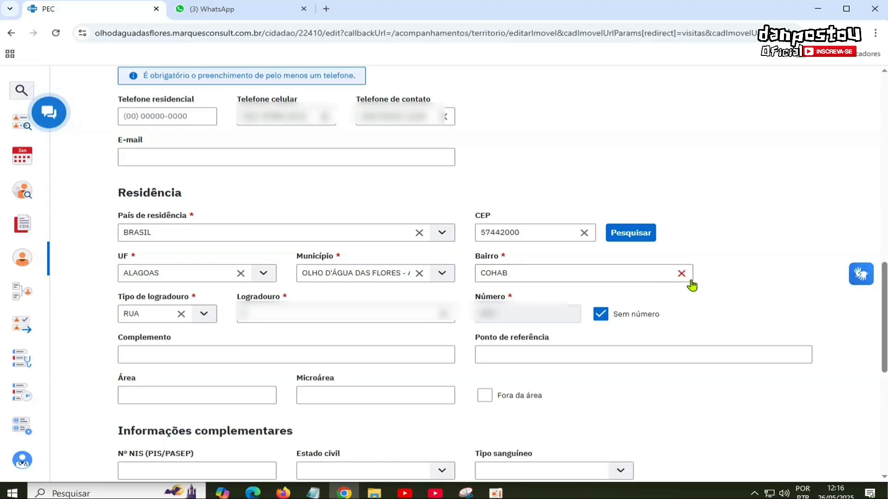
left_click(584, 233)
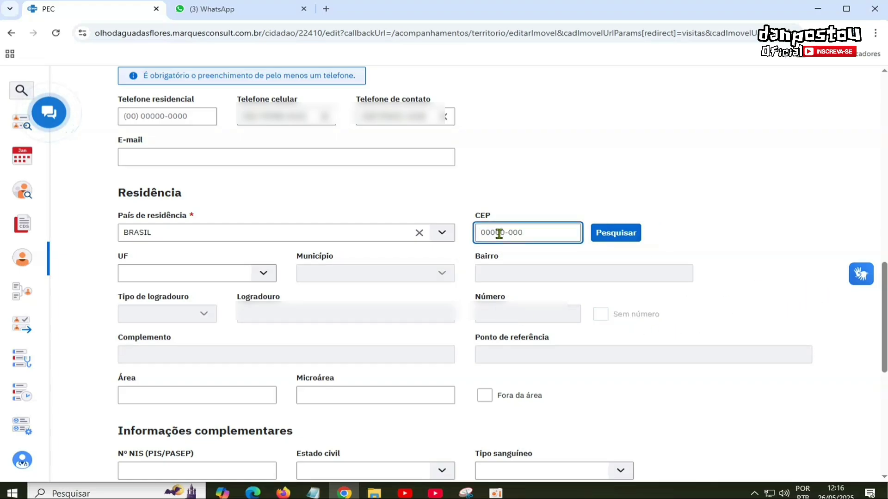
type("57")
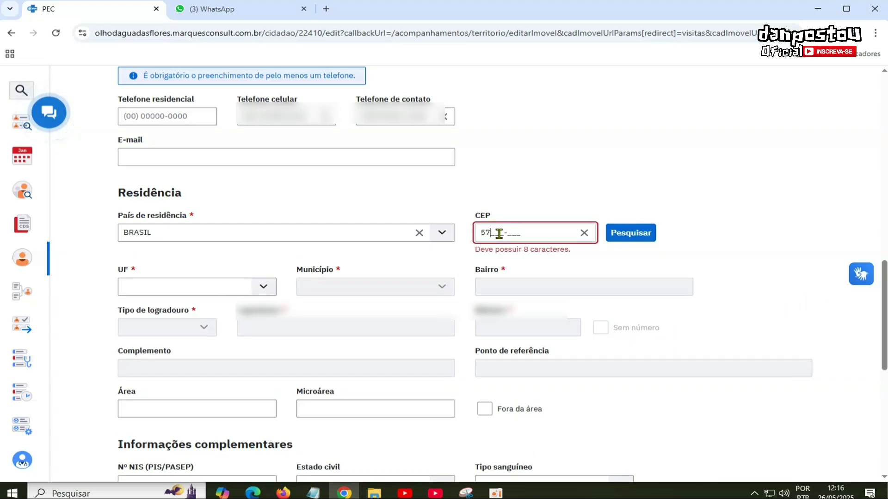
type("442-000")
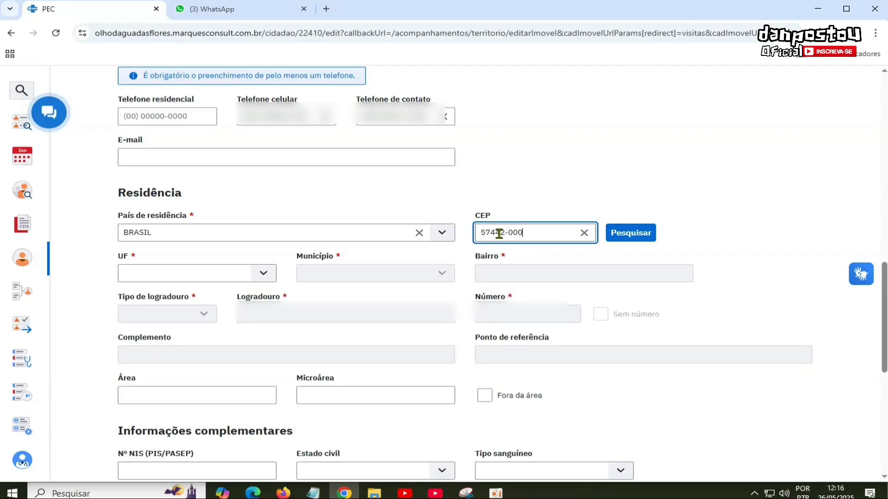
left_click(641, 236)
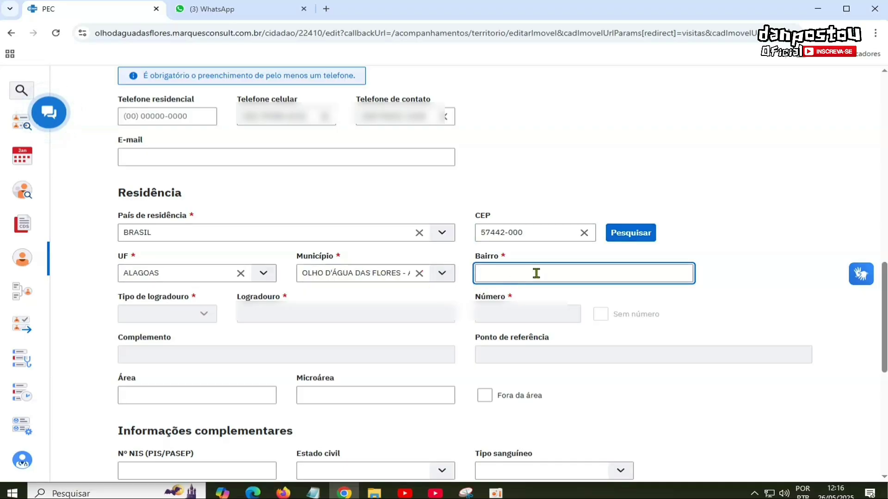
Fill in the current neighbourhood, set Tipo de logradouro to TRAVESSA, and enter the street name and house number.
type("C")
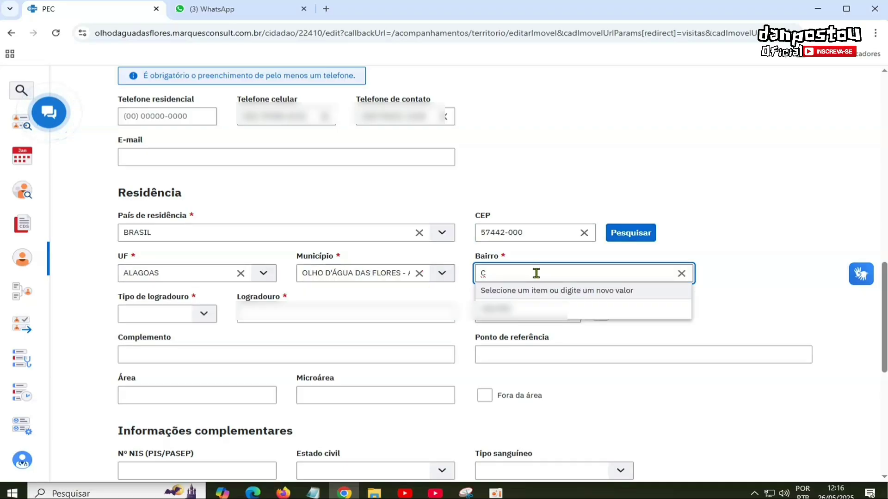
type("ONJUNTO GENESIO TIMOTEO")
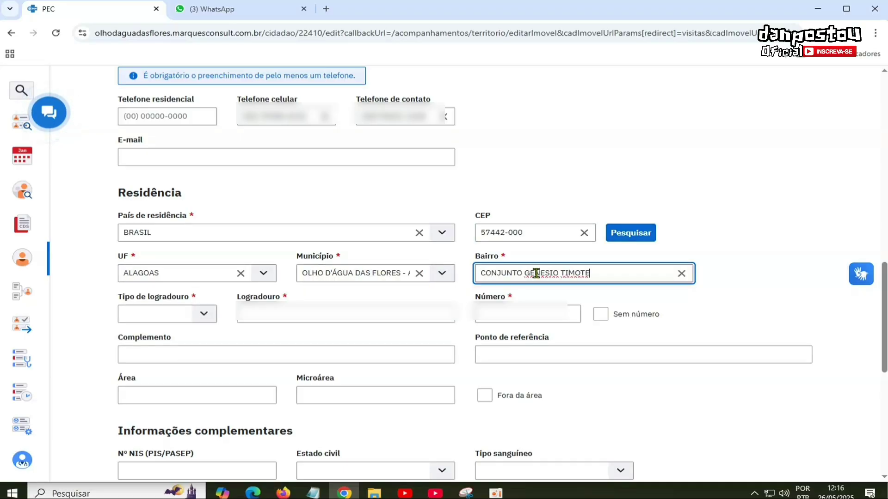
left_click(171, 298)
left_click(204, 316)
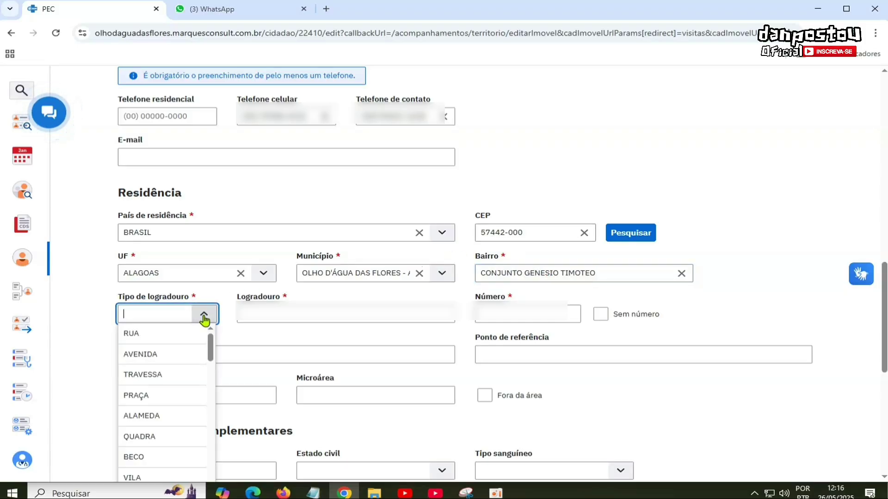
left_click(180, 374)
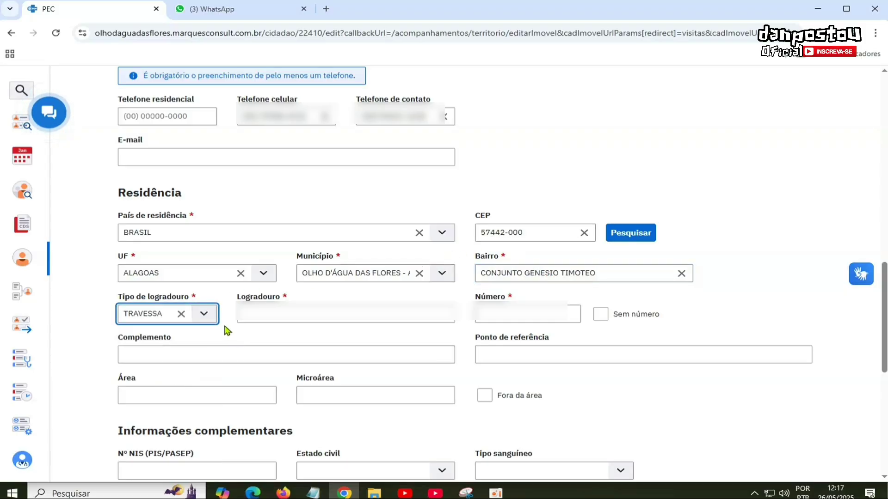
left_click(283, 317)
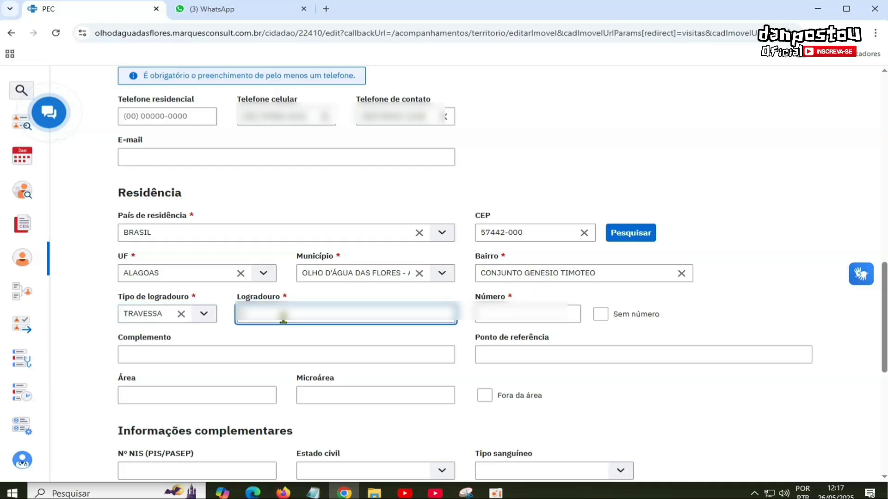
key("ctrl+v")
left_click(548, 316)
key("ctrl+v")
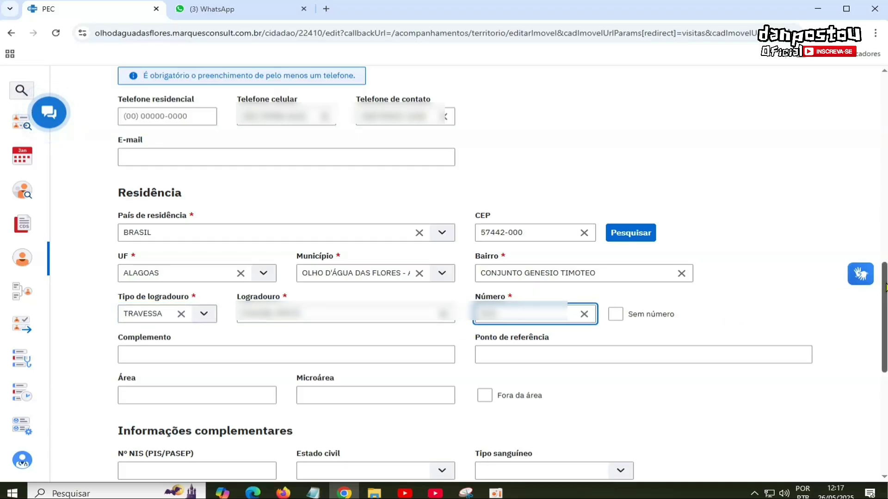
left_click(154, 396)
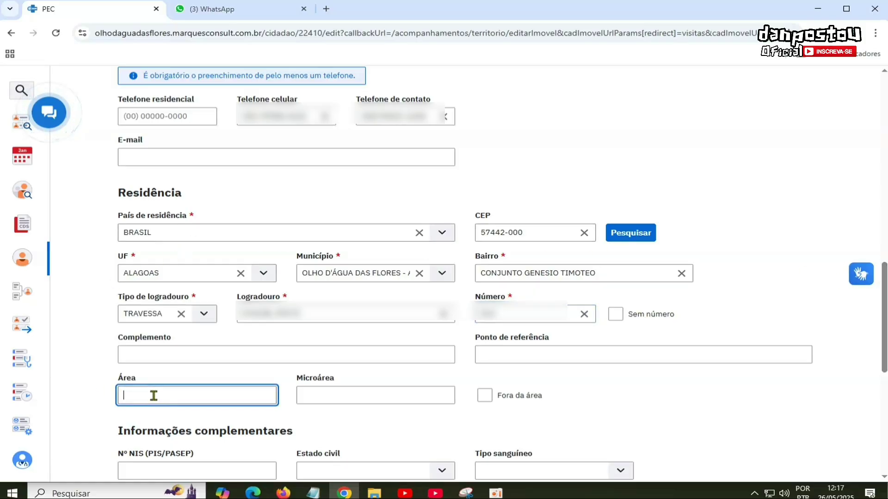
left_click(357, 398)
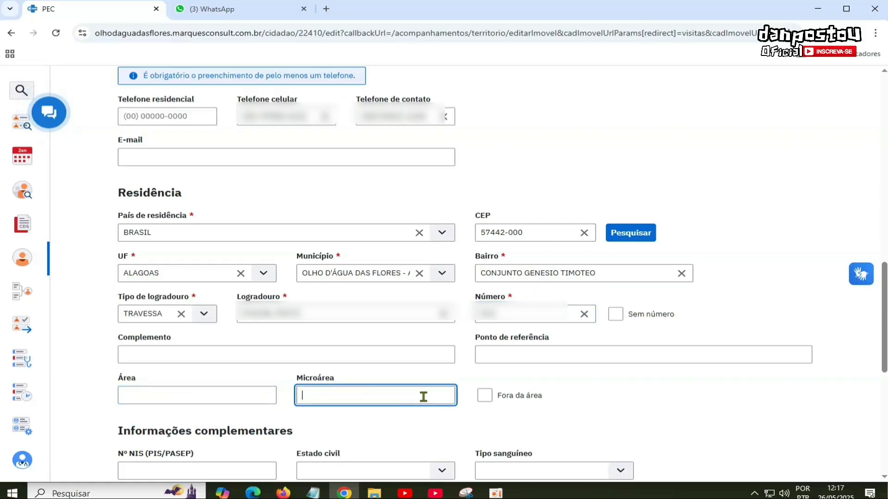
left_click(139, 395)
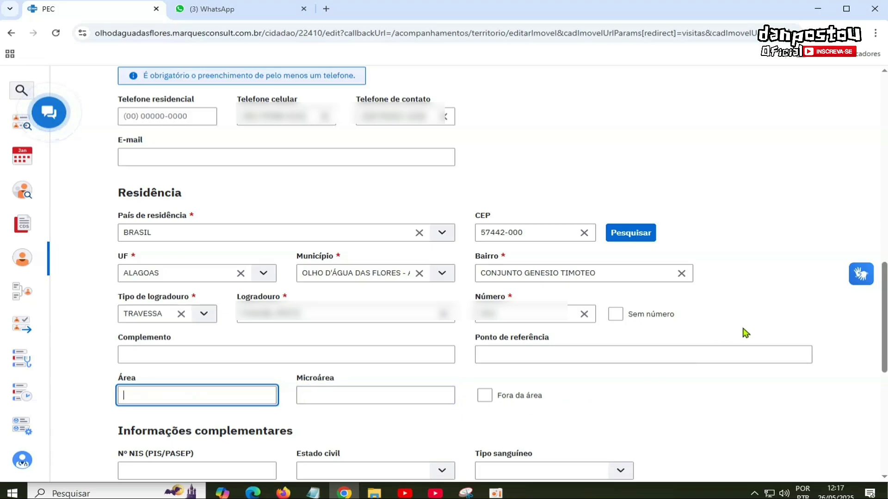
Save the updated citizen record, accepting that it has no linked team, and conclude the CADSUS update.
scroll(779, 378, "down", 8)
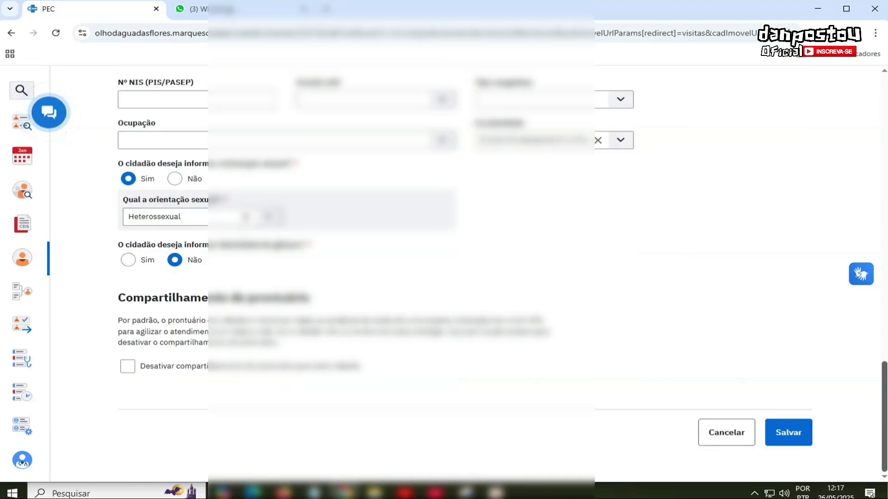
left_click(787, 442)
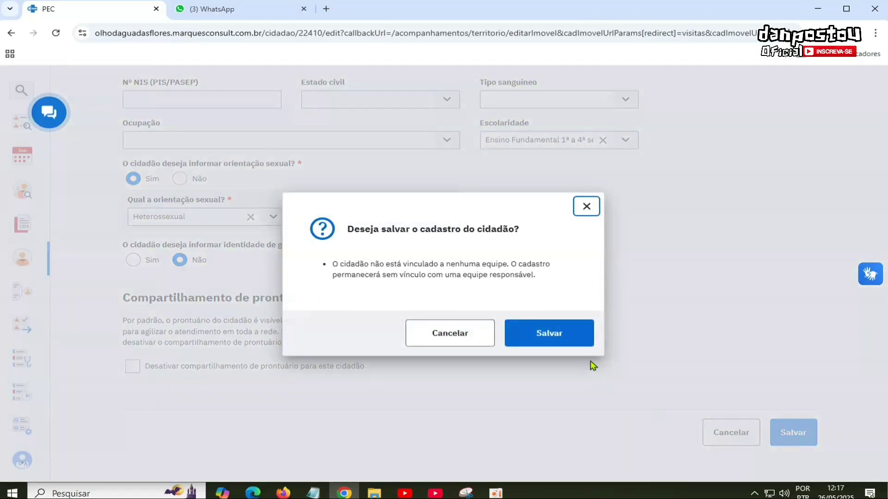
left_click(565, 337)
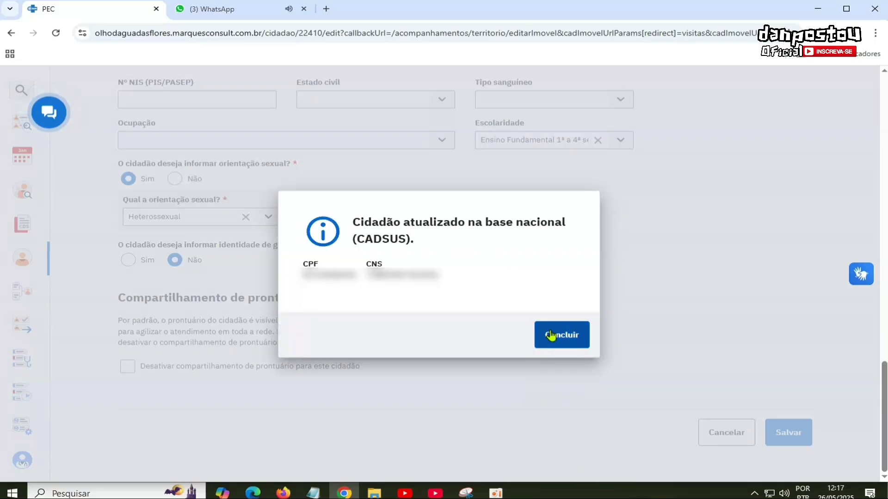
left_click(551, 336)
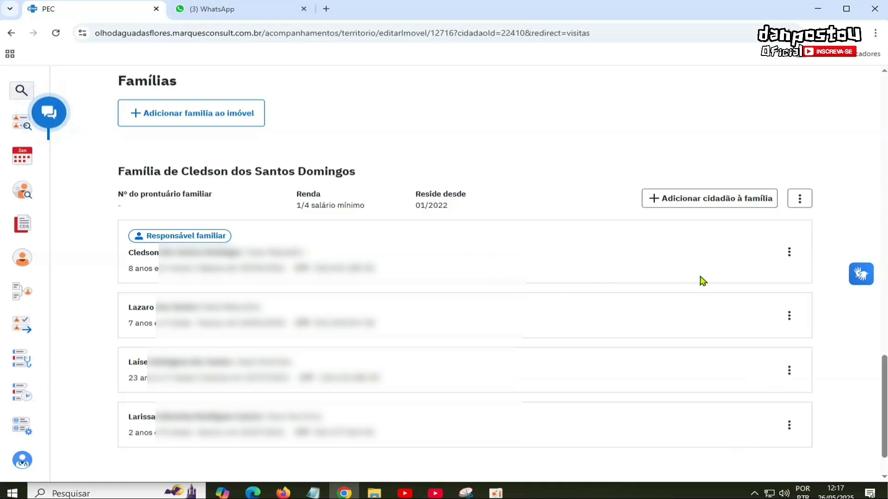
Save the property with the family and its members registered.
scroll(884, 381, "down", 2)
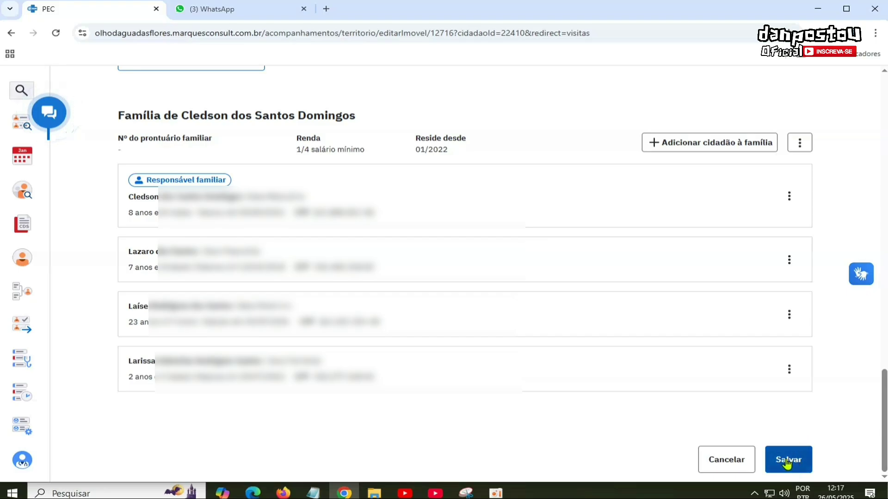
left_click_drag(139, 194, 240, 197)
left_click(797, 469)
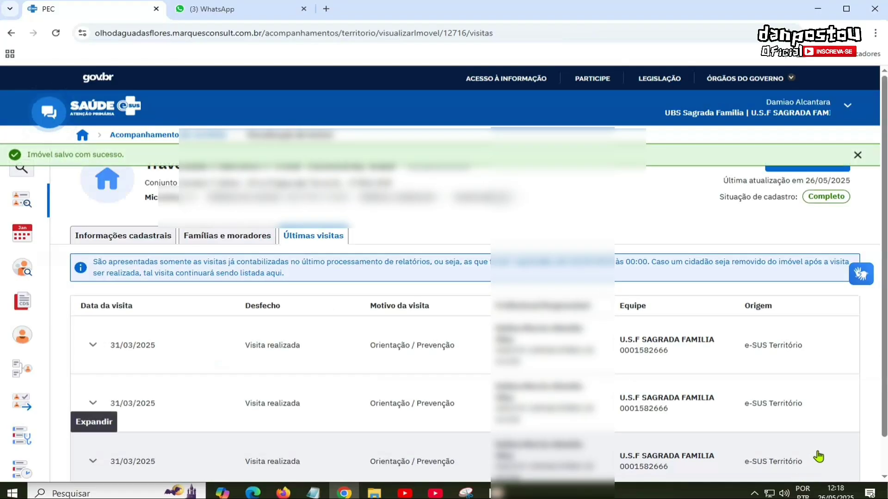
Examine the families and residents registered in the saved property.
left_click(213, 238)
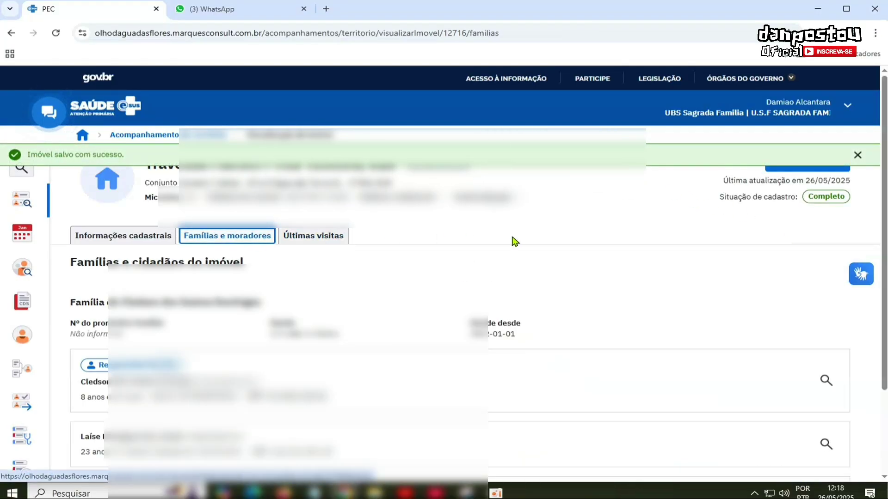
scroll(884, 390, "down", 2)
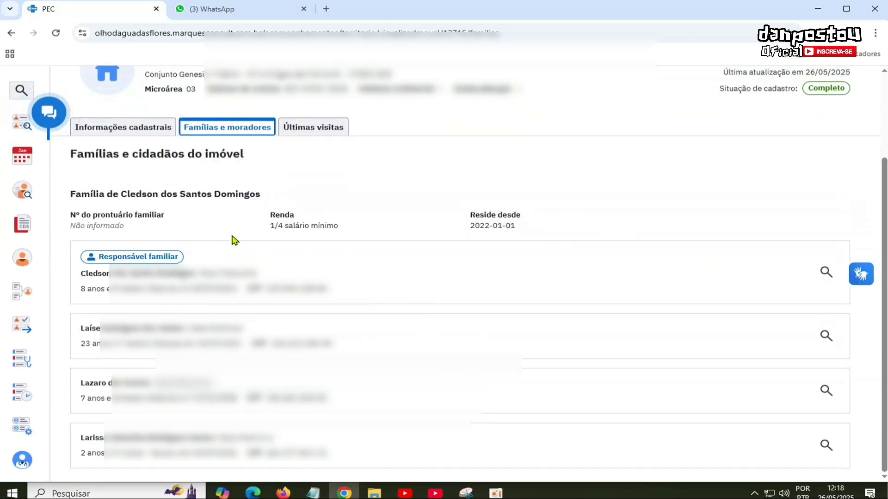
left_click_drag(81, 274, 192, 274)
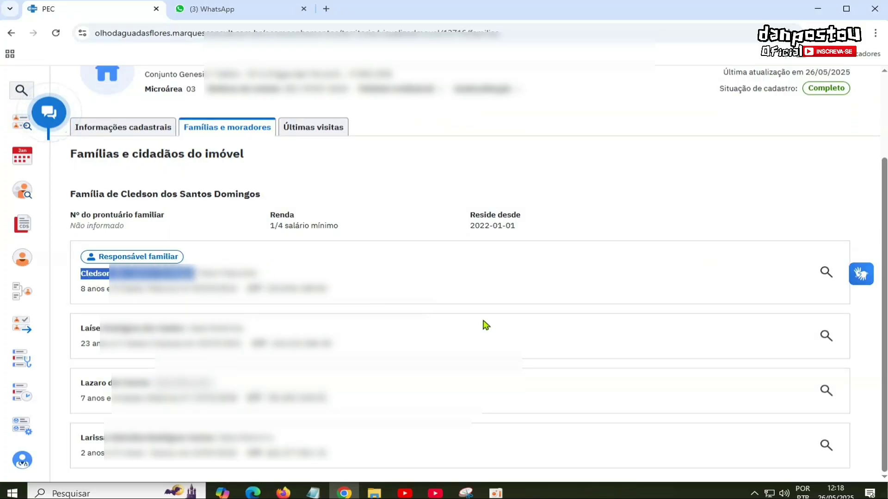
View the citizen record of the Responsável familiar and check its Unidade responsável.
left_click(826, 272)
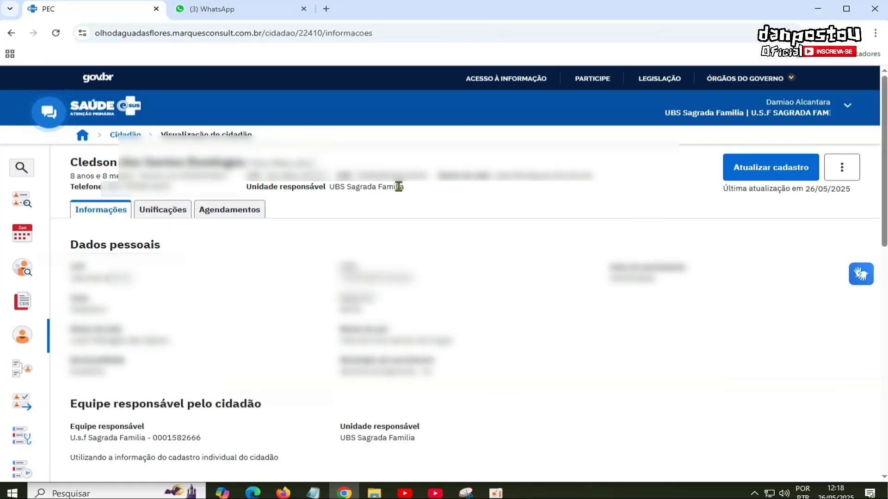
left_click_drag(405, 187, 330, 189)
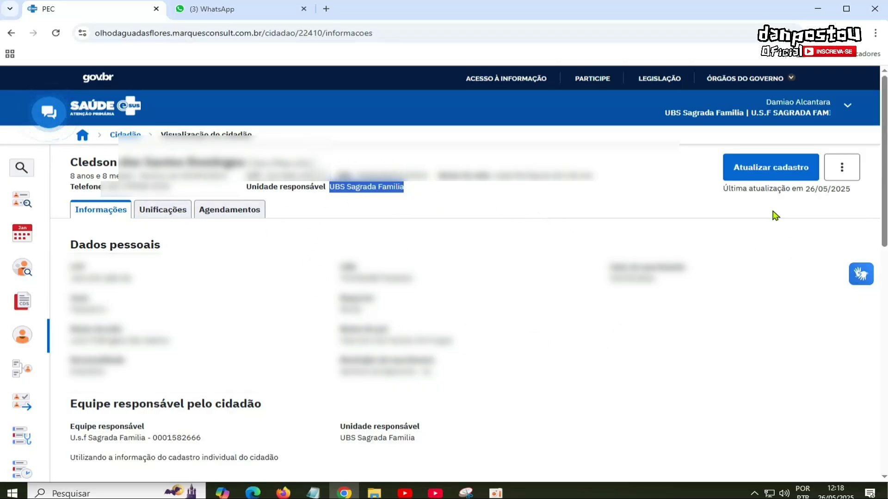
left_click(688, 209)
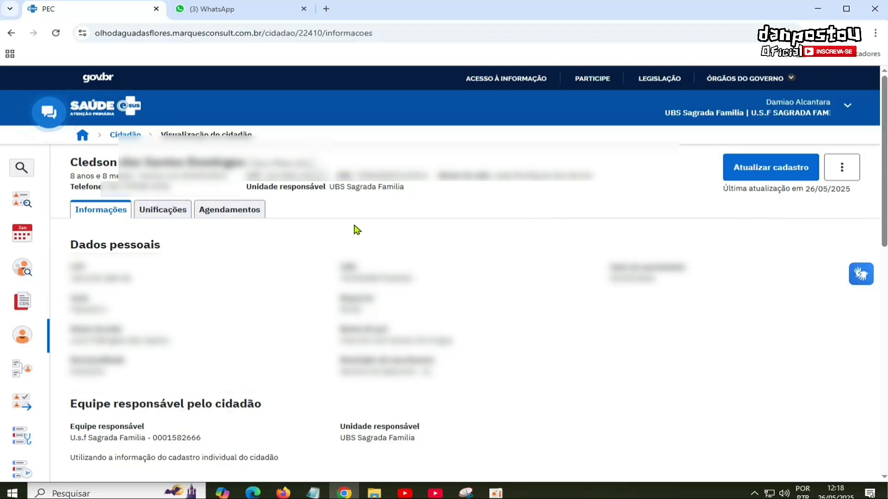